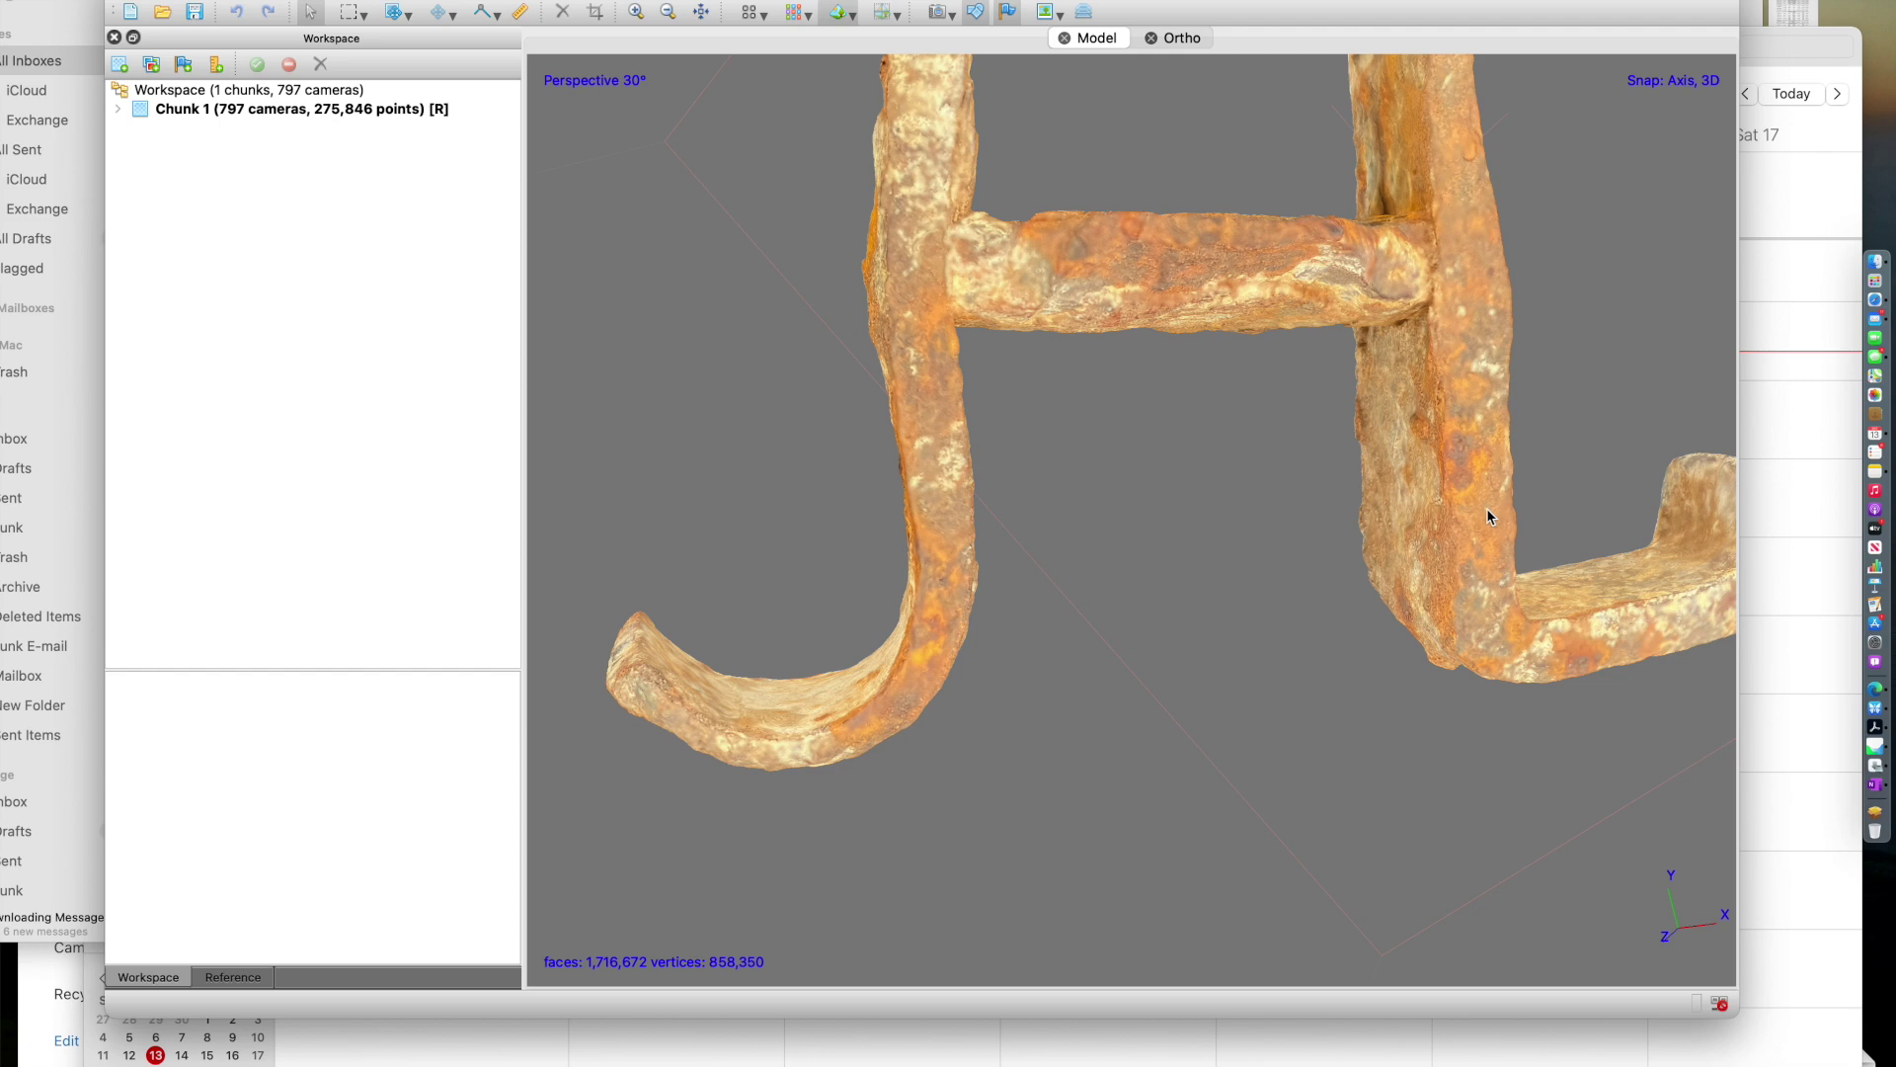
# Add marker point 1 at the left crossbar joint and point 2 at the right joint.
pyautogui.moveTo(1499, 519); pyautogui.dragTo(1343, 526)
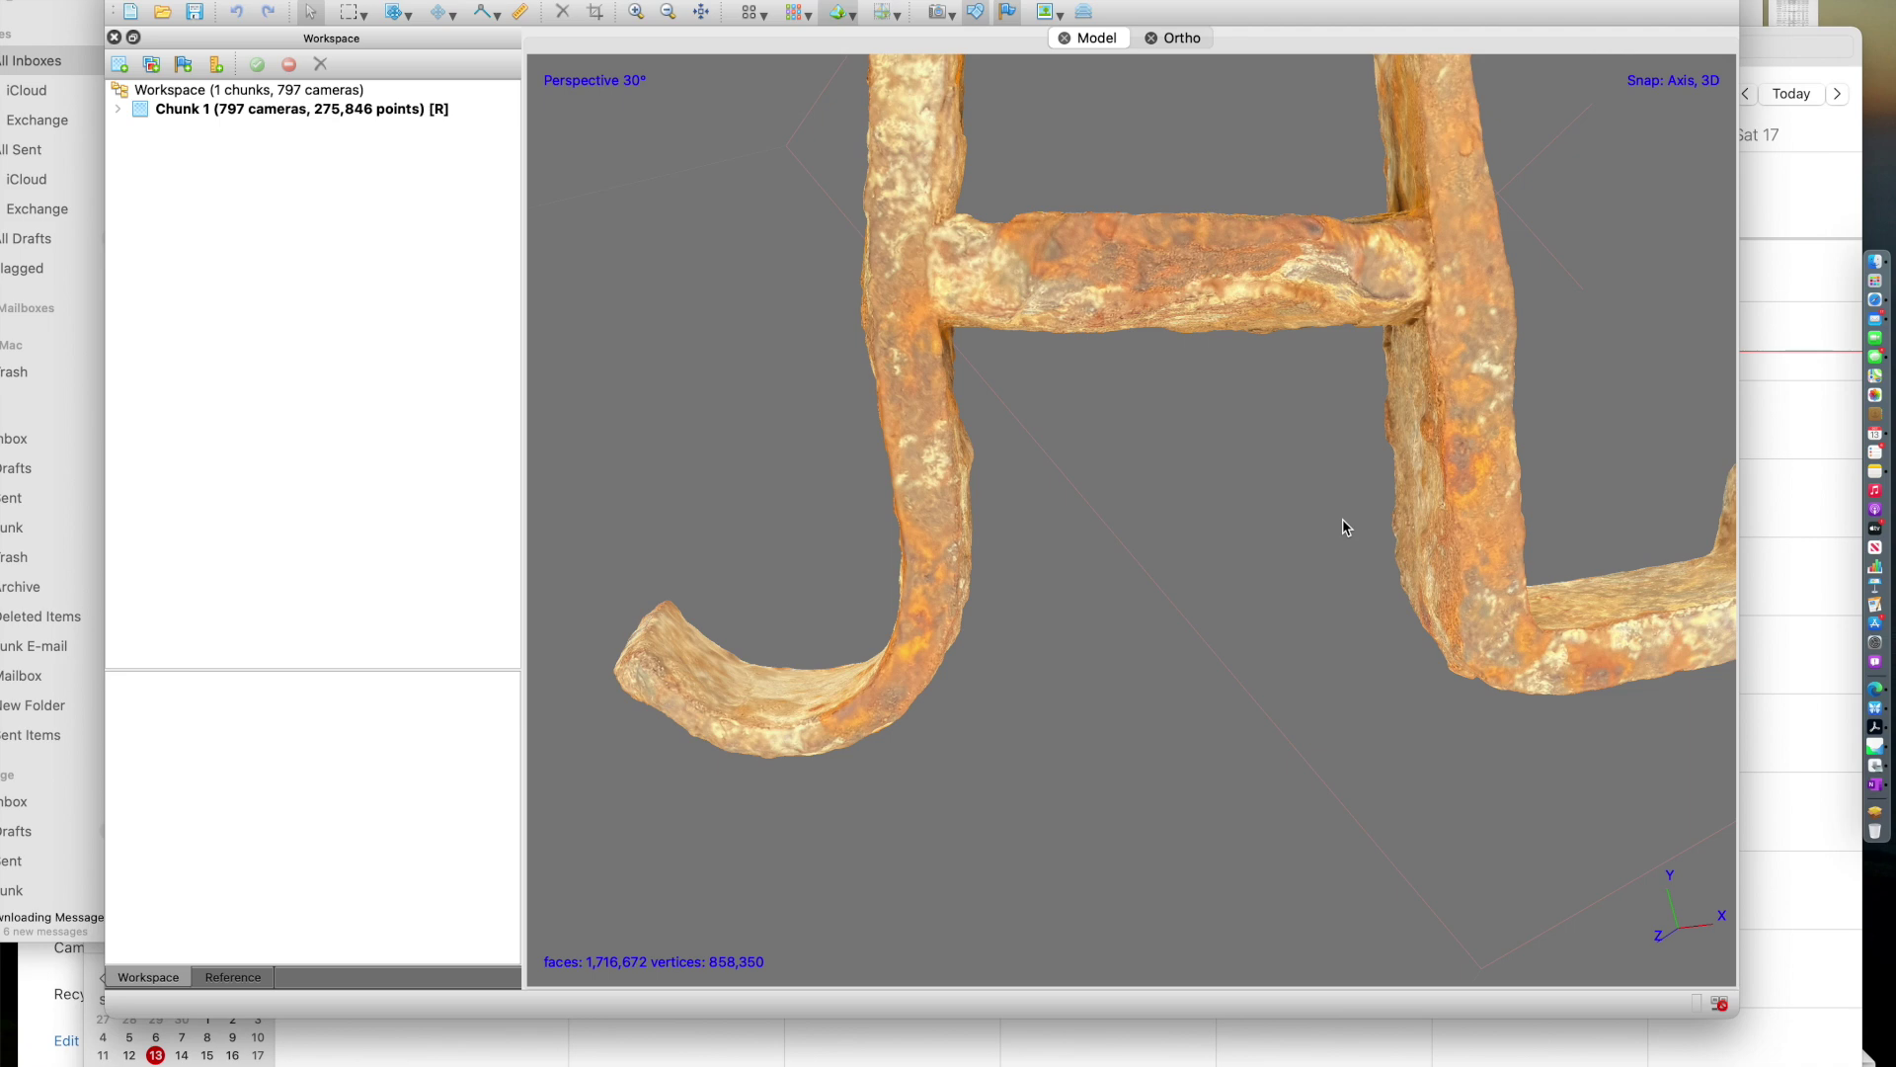
pyautogui.rightClick(893, 312)
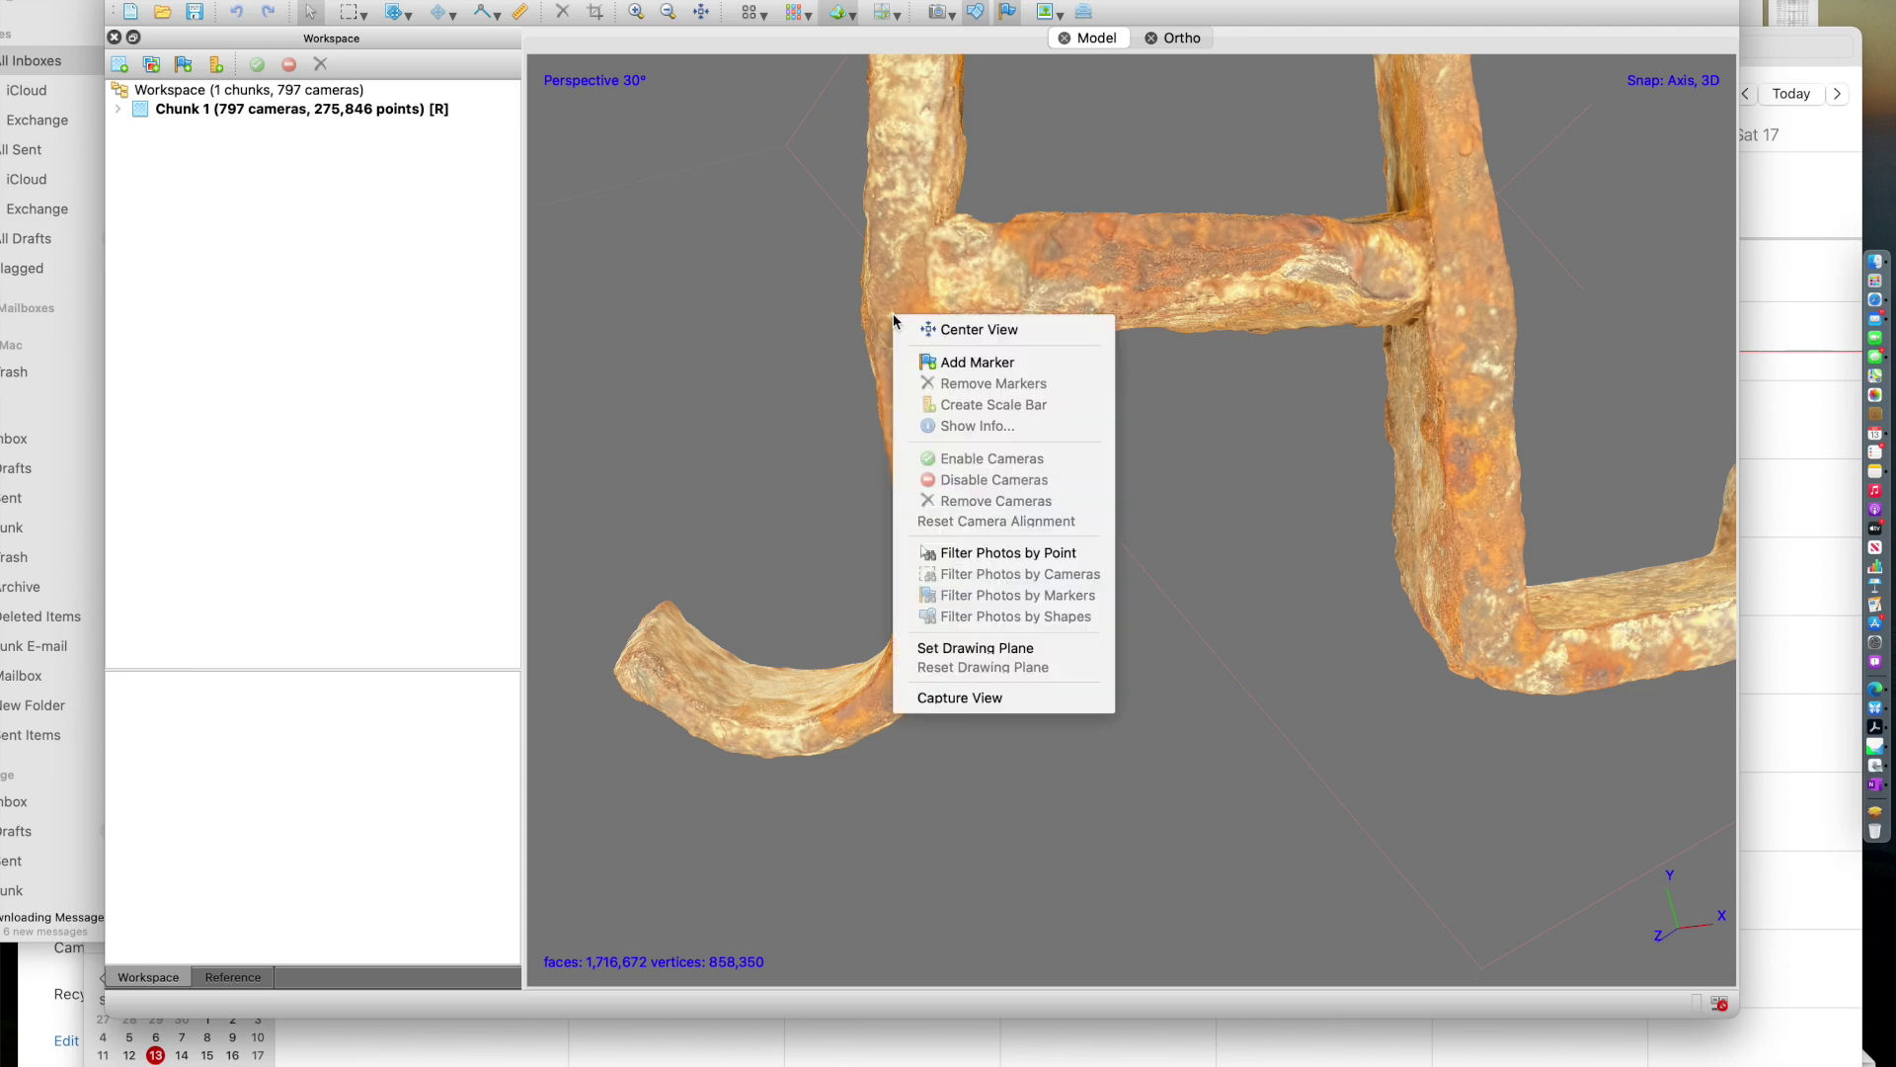
pyautogui.click(938, 362)
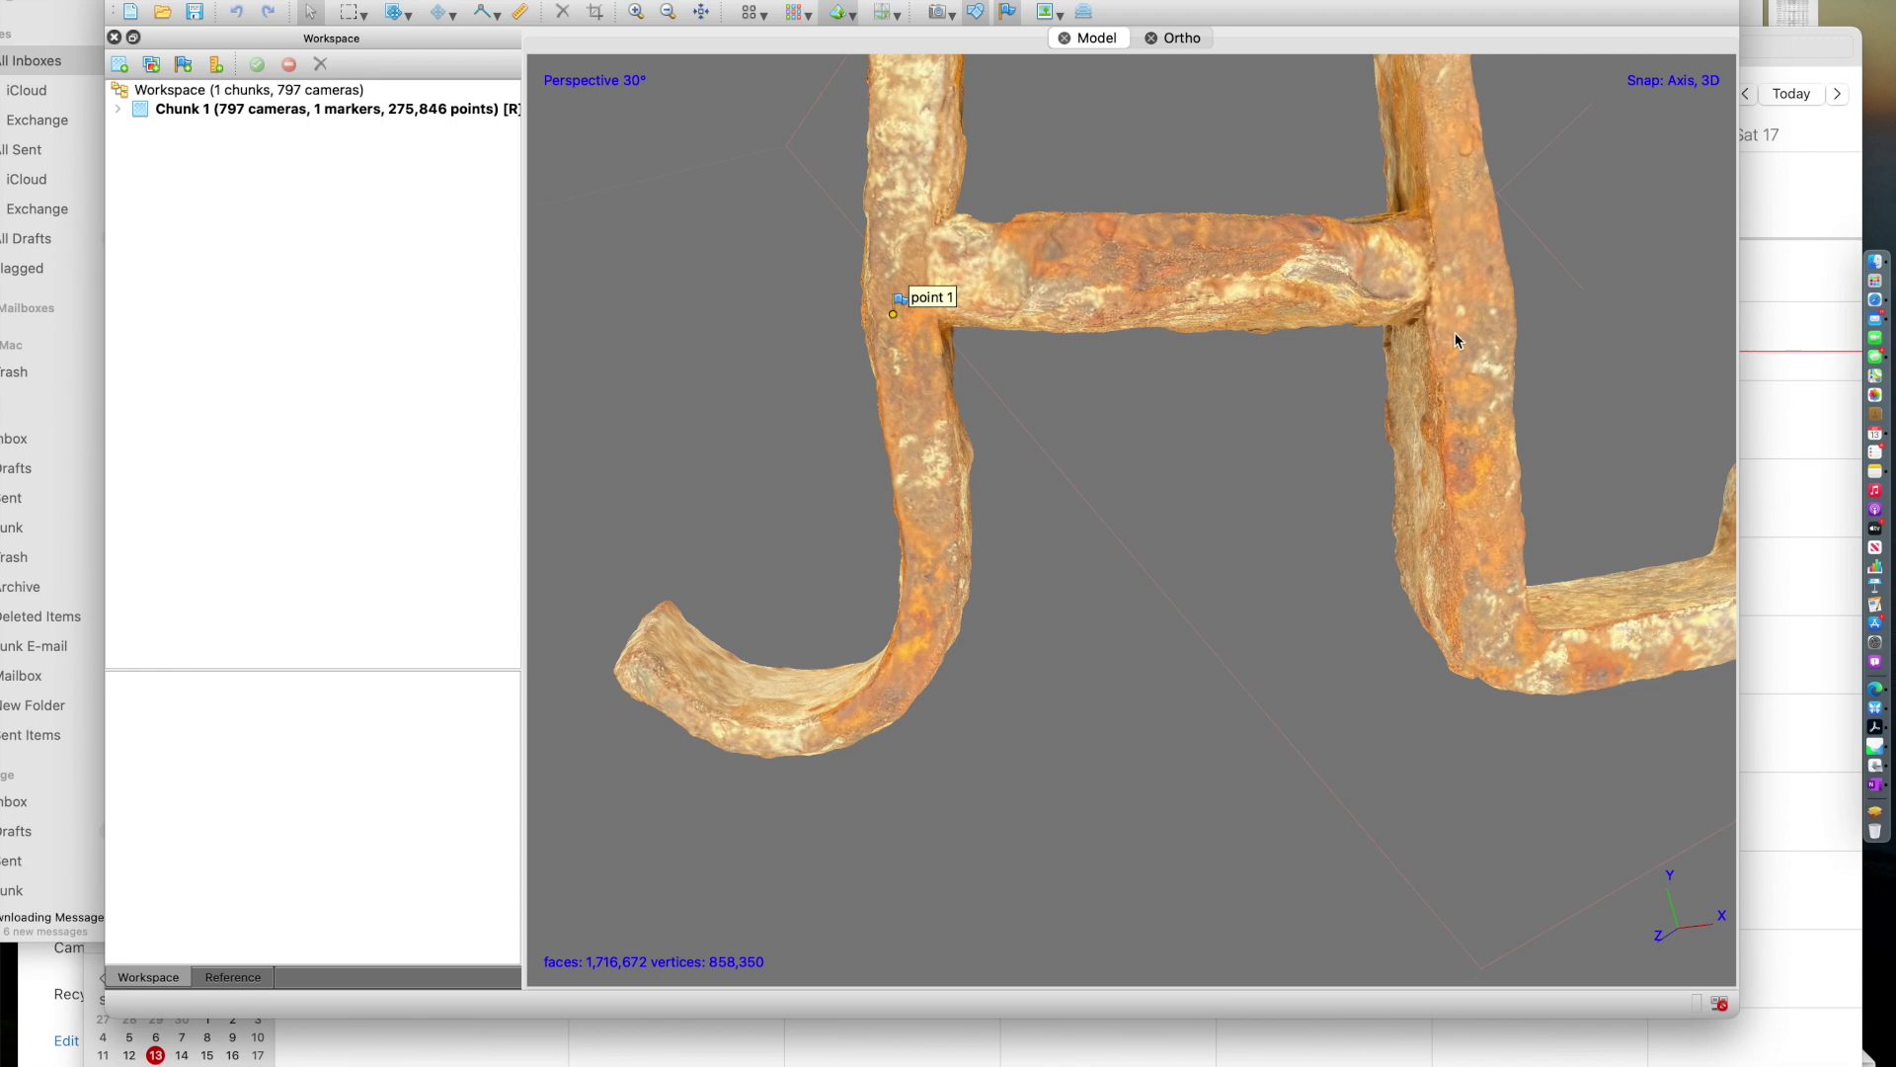
pyautogui.rightClick(1449, 278)
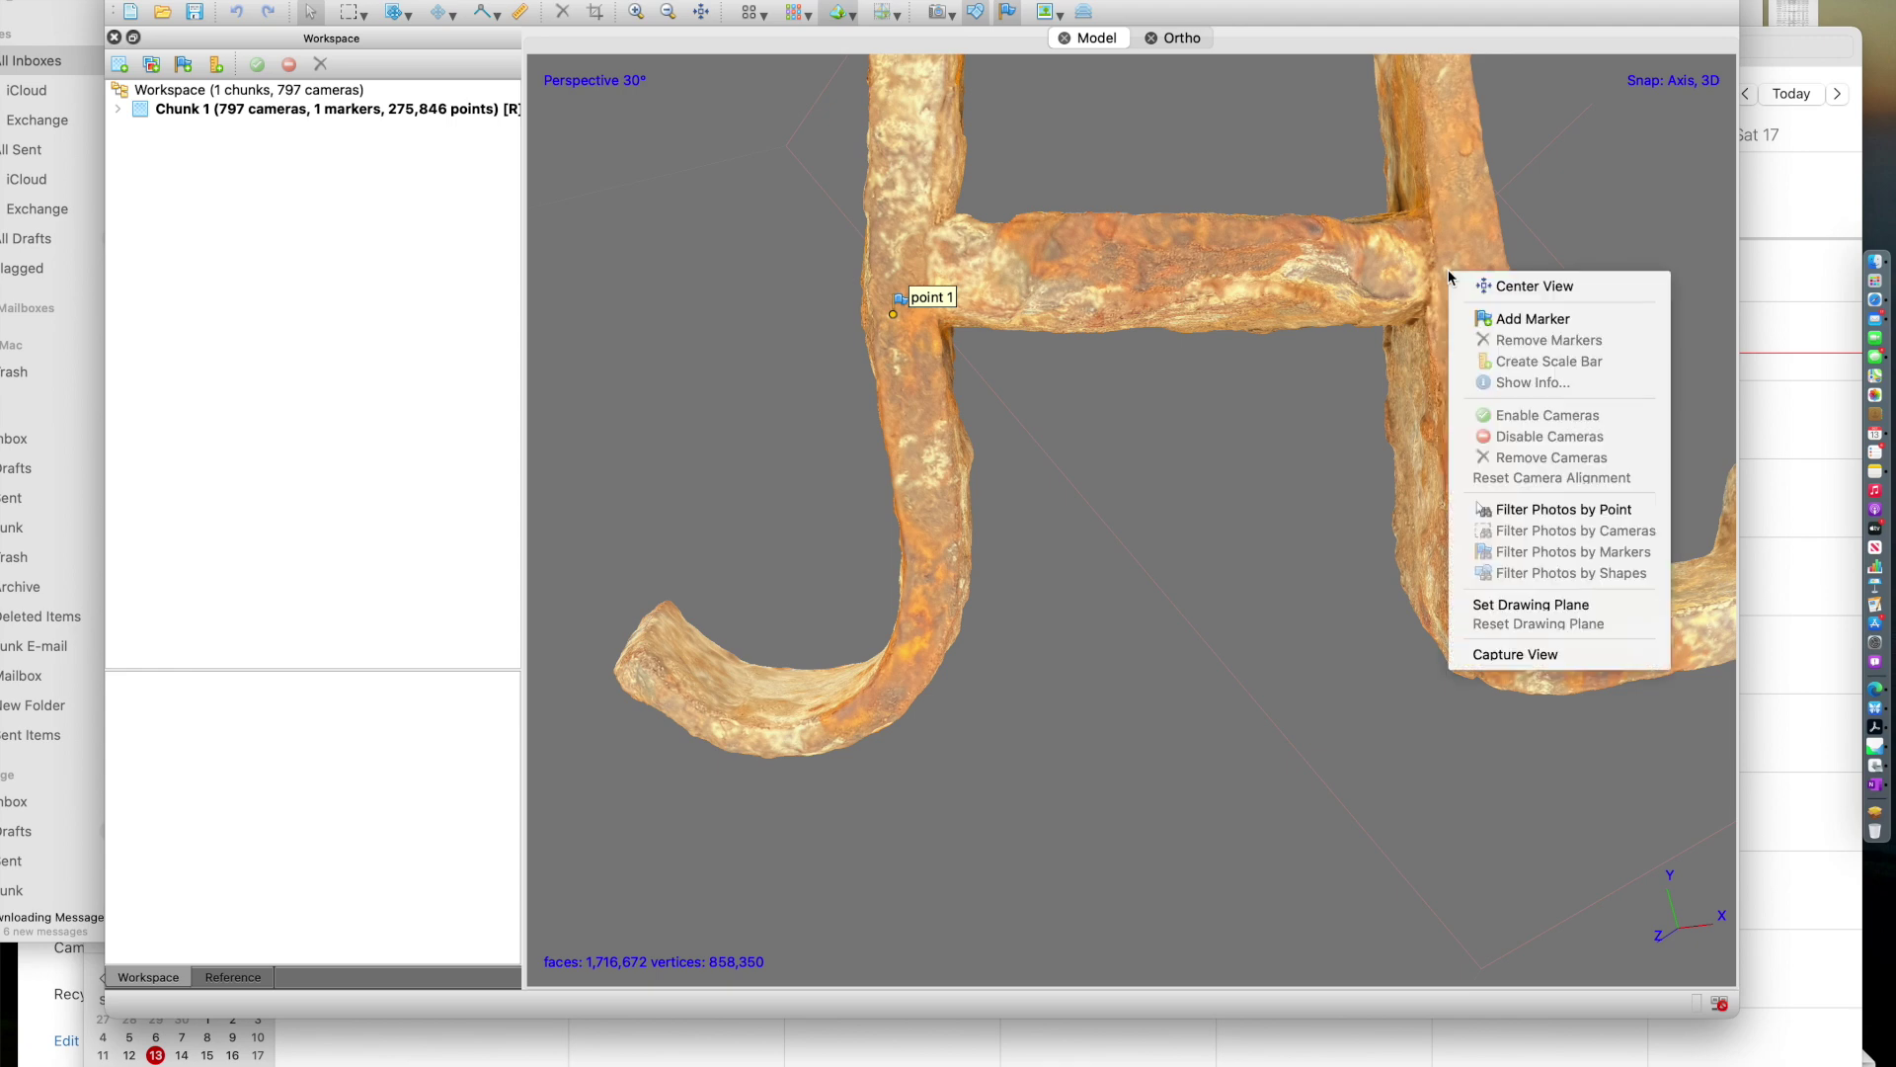
pyautogui.click(1496, 319)
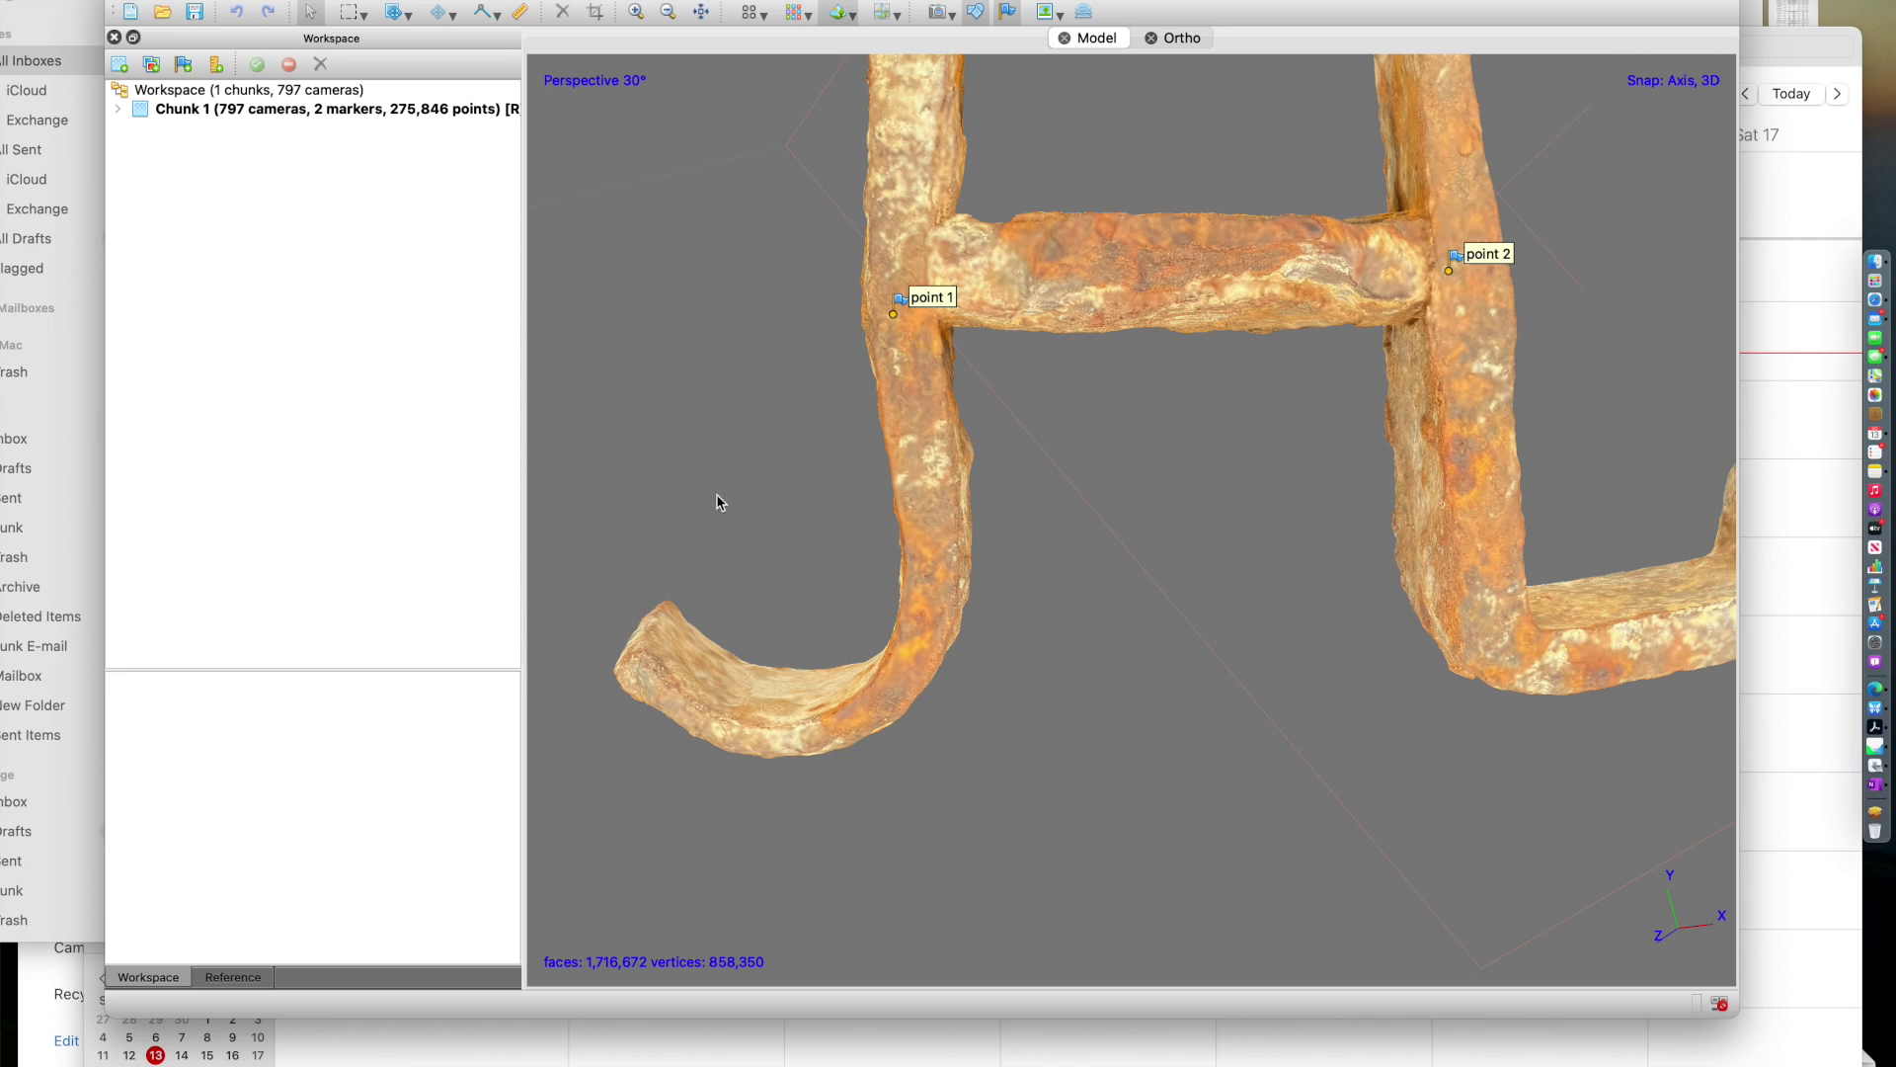
# In the Reference pane, create a point 1–point 2 scale bar with distance 43.88 m.
pyautogui.click(228, 979)
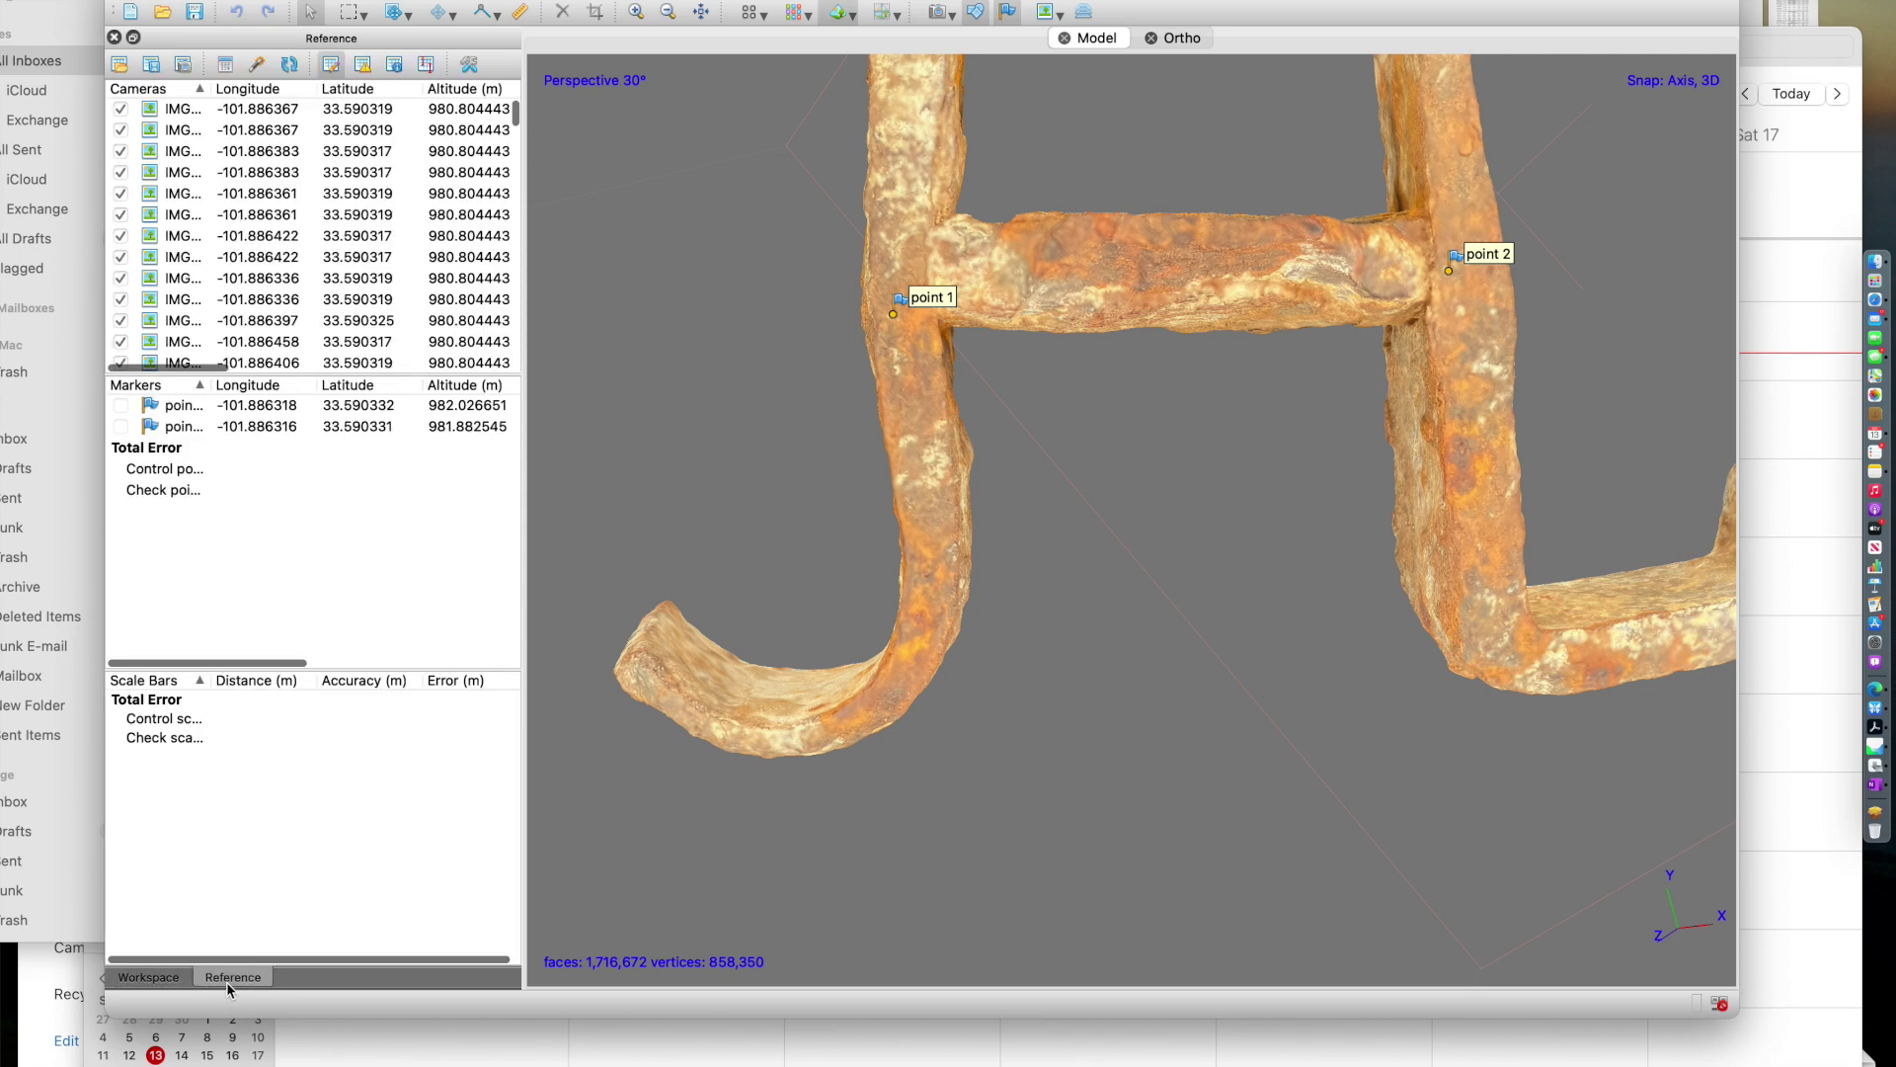
pyautogui.click(210, 407)
pyautogui.keyDown('shift'); pyautogui.click(211, 428); pyautogui.keyUp('shift')
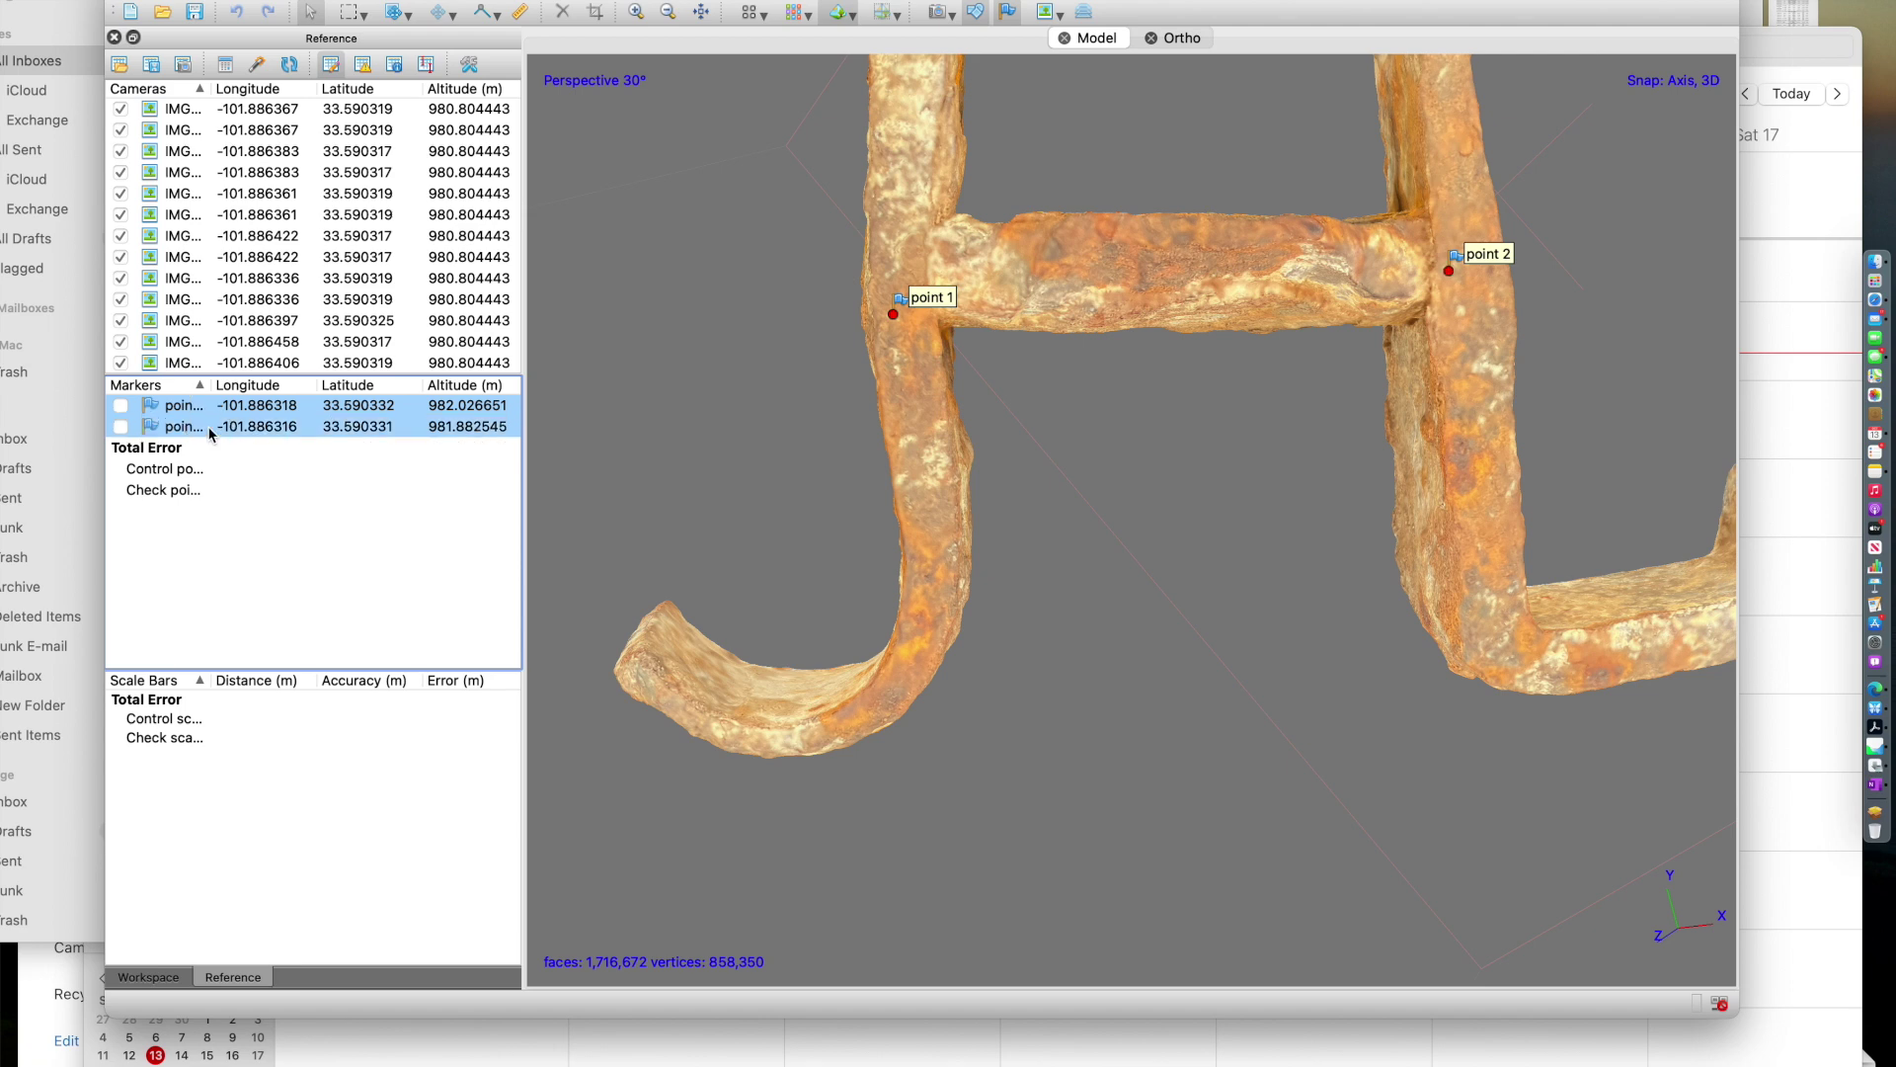
pyautogui.rightClick(297, 426)
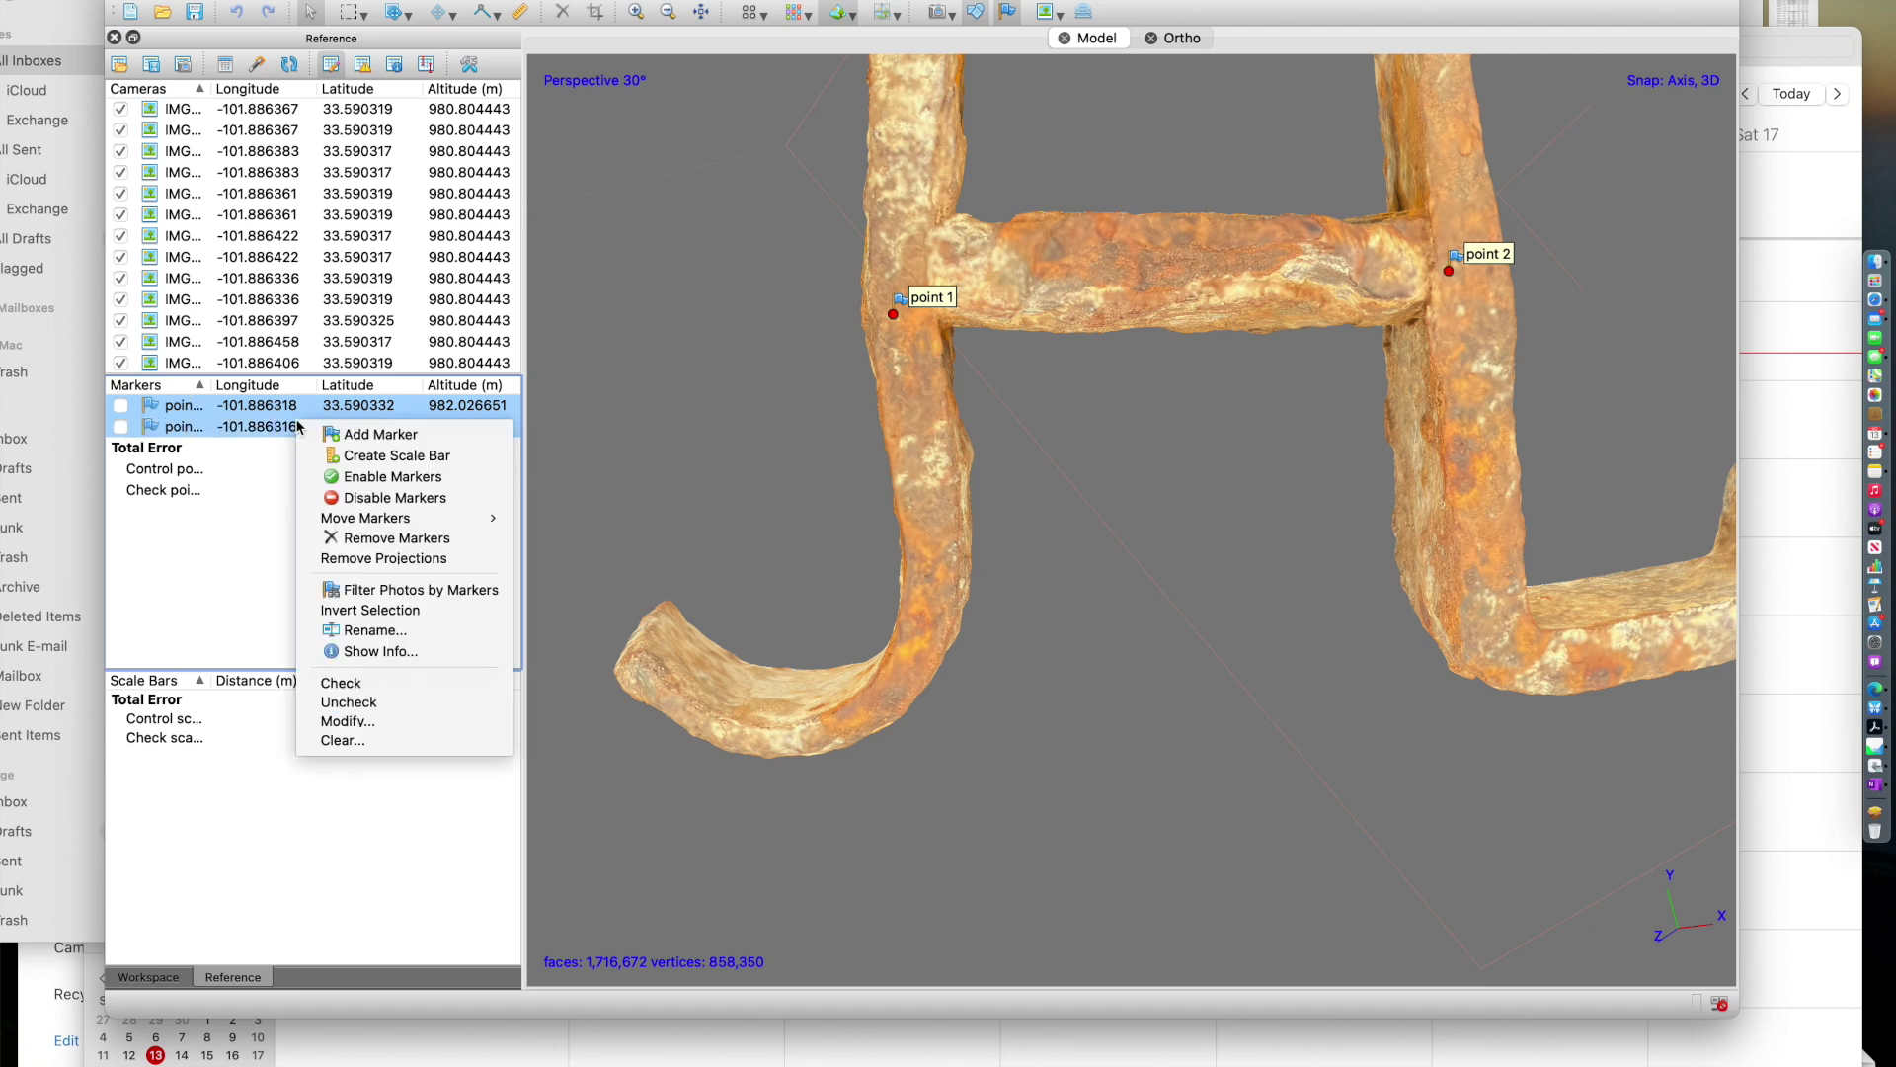
pyautogui.click(337, 463)
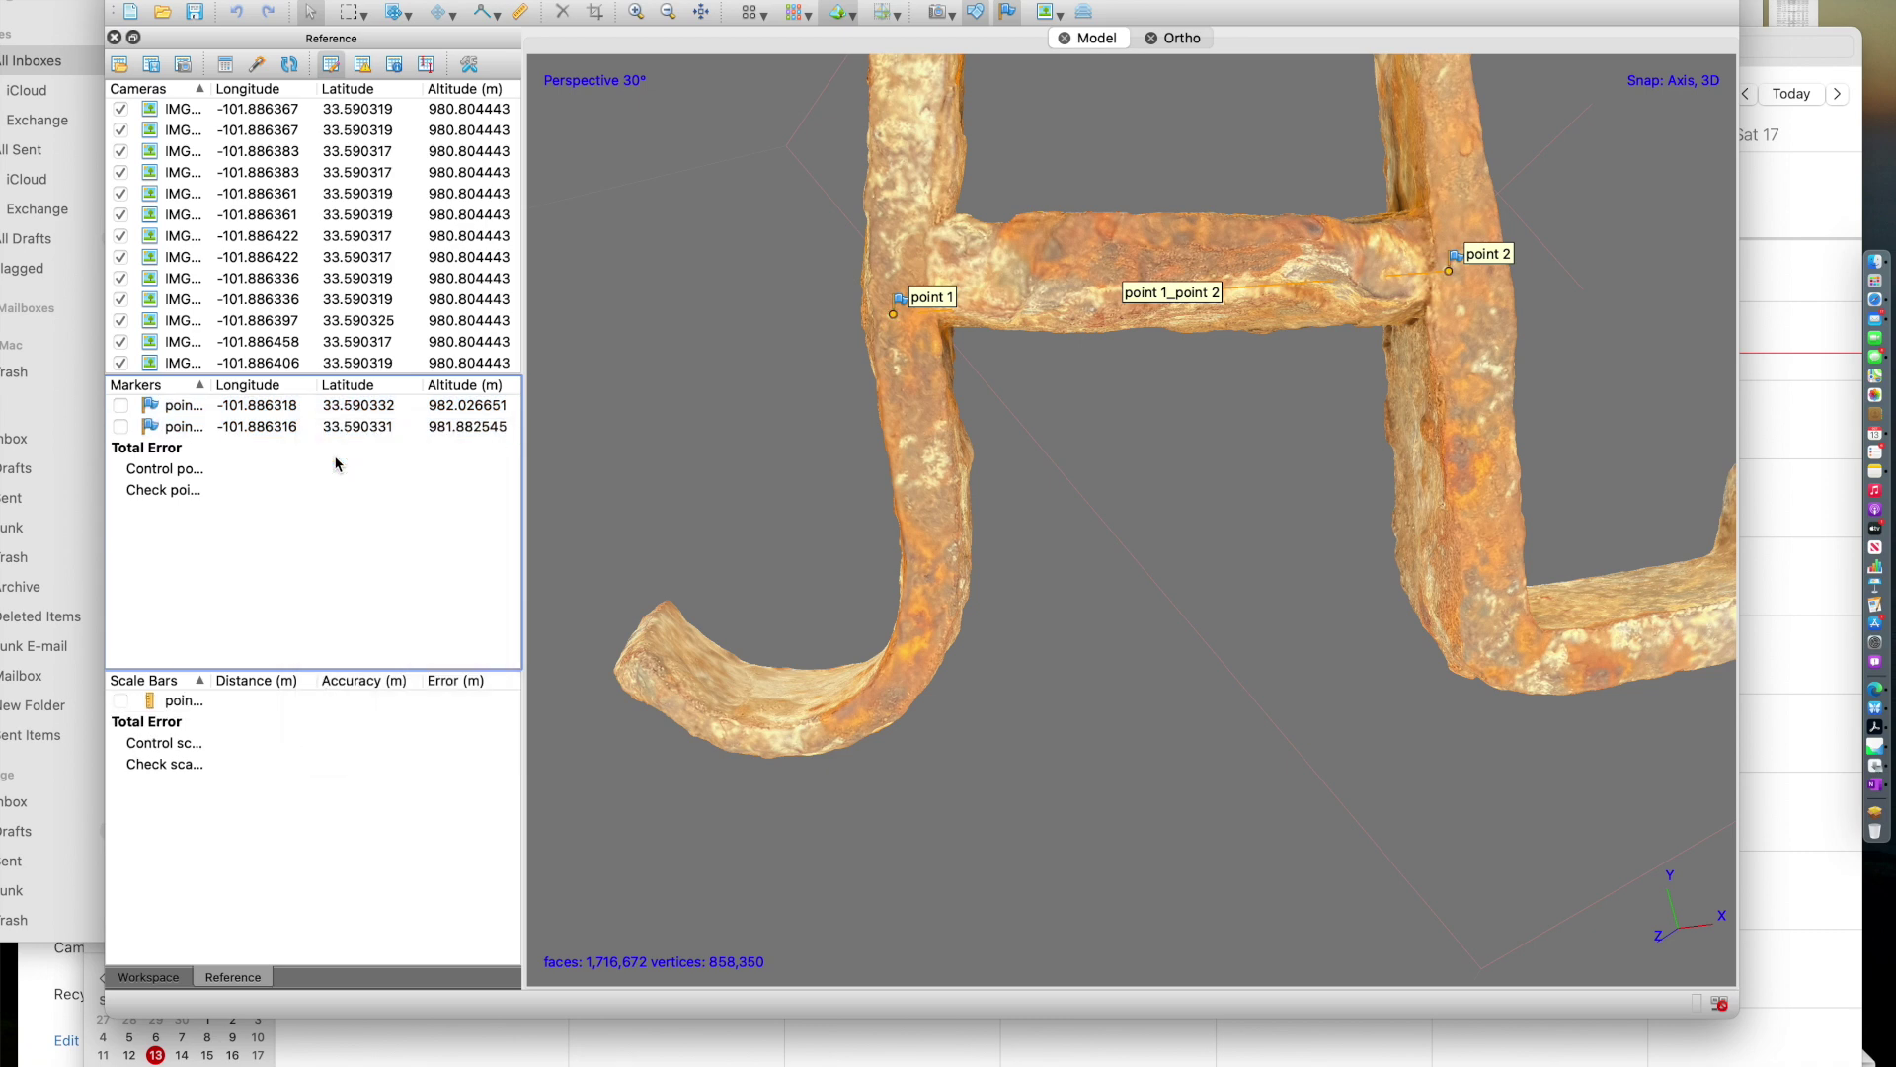
pyautogui.doubleClick(246, 701)
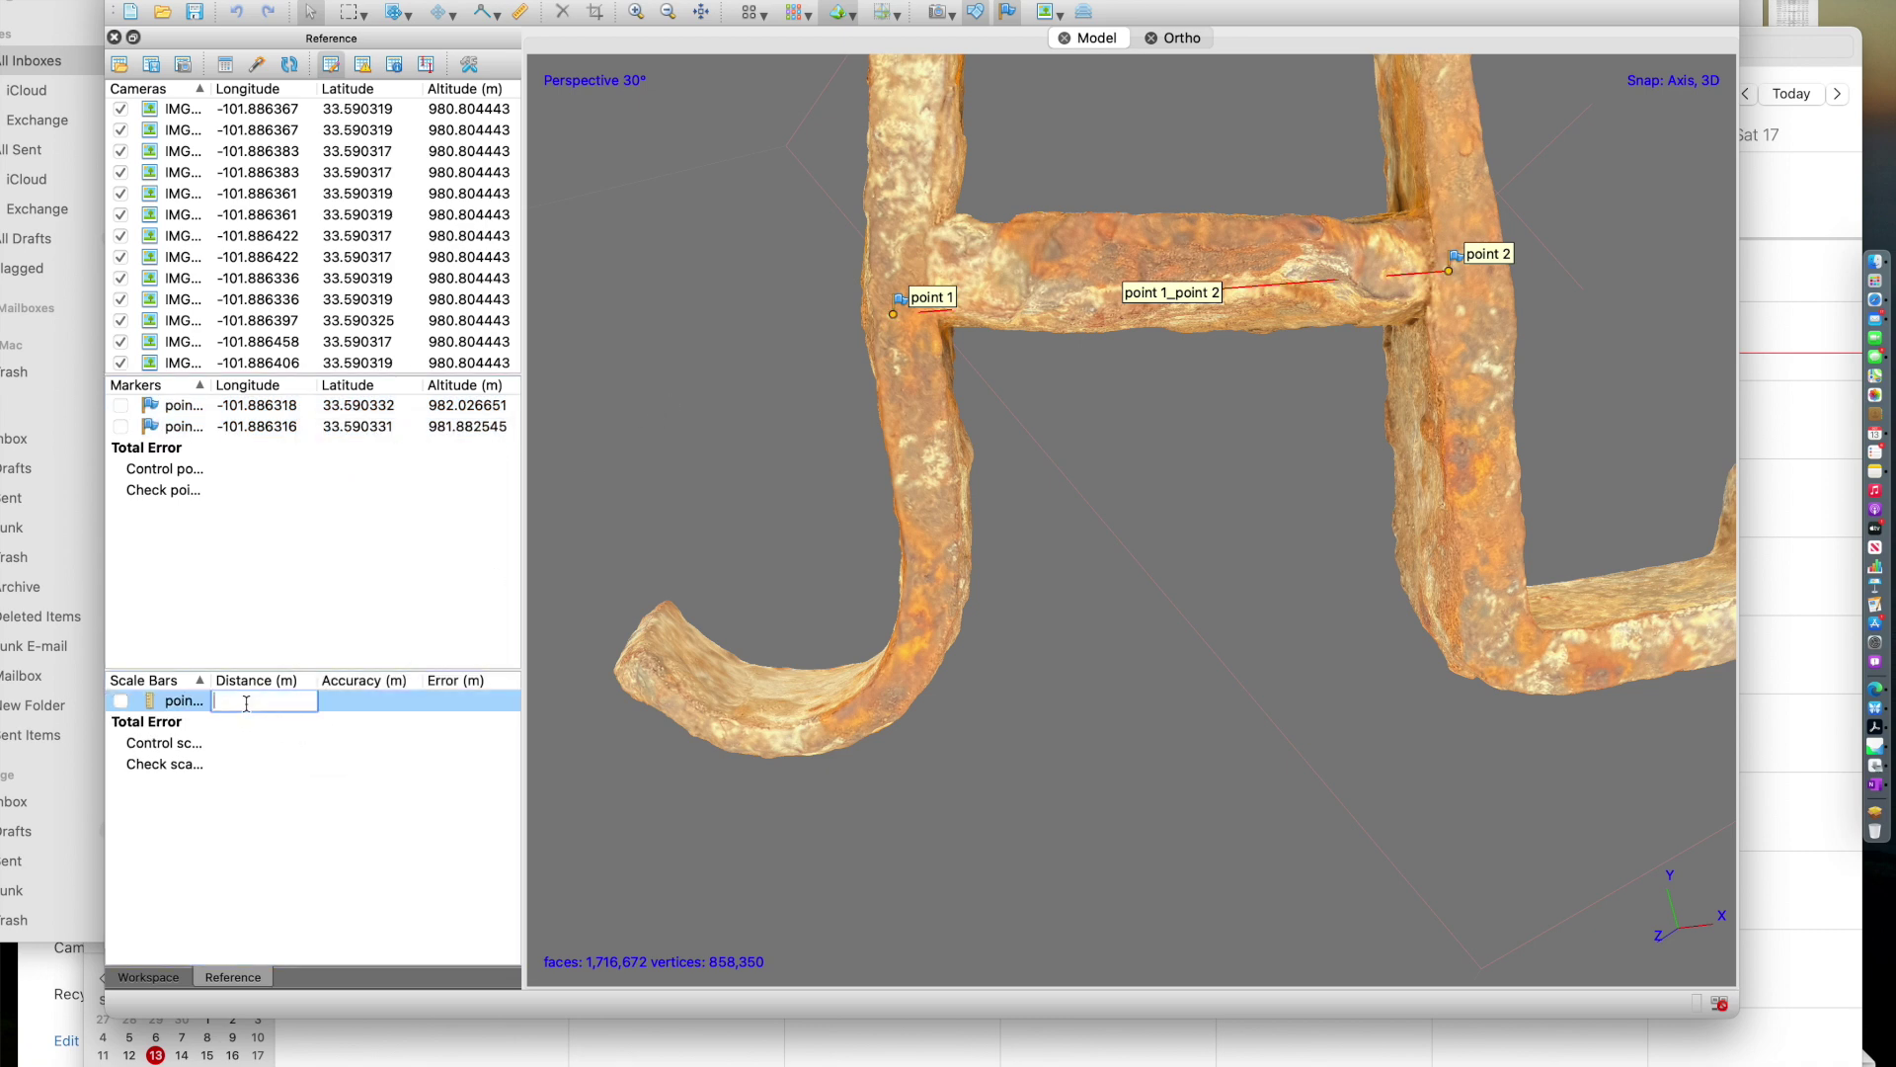
pyautogui.write('43.88')
pyautogui.press('Return')
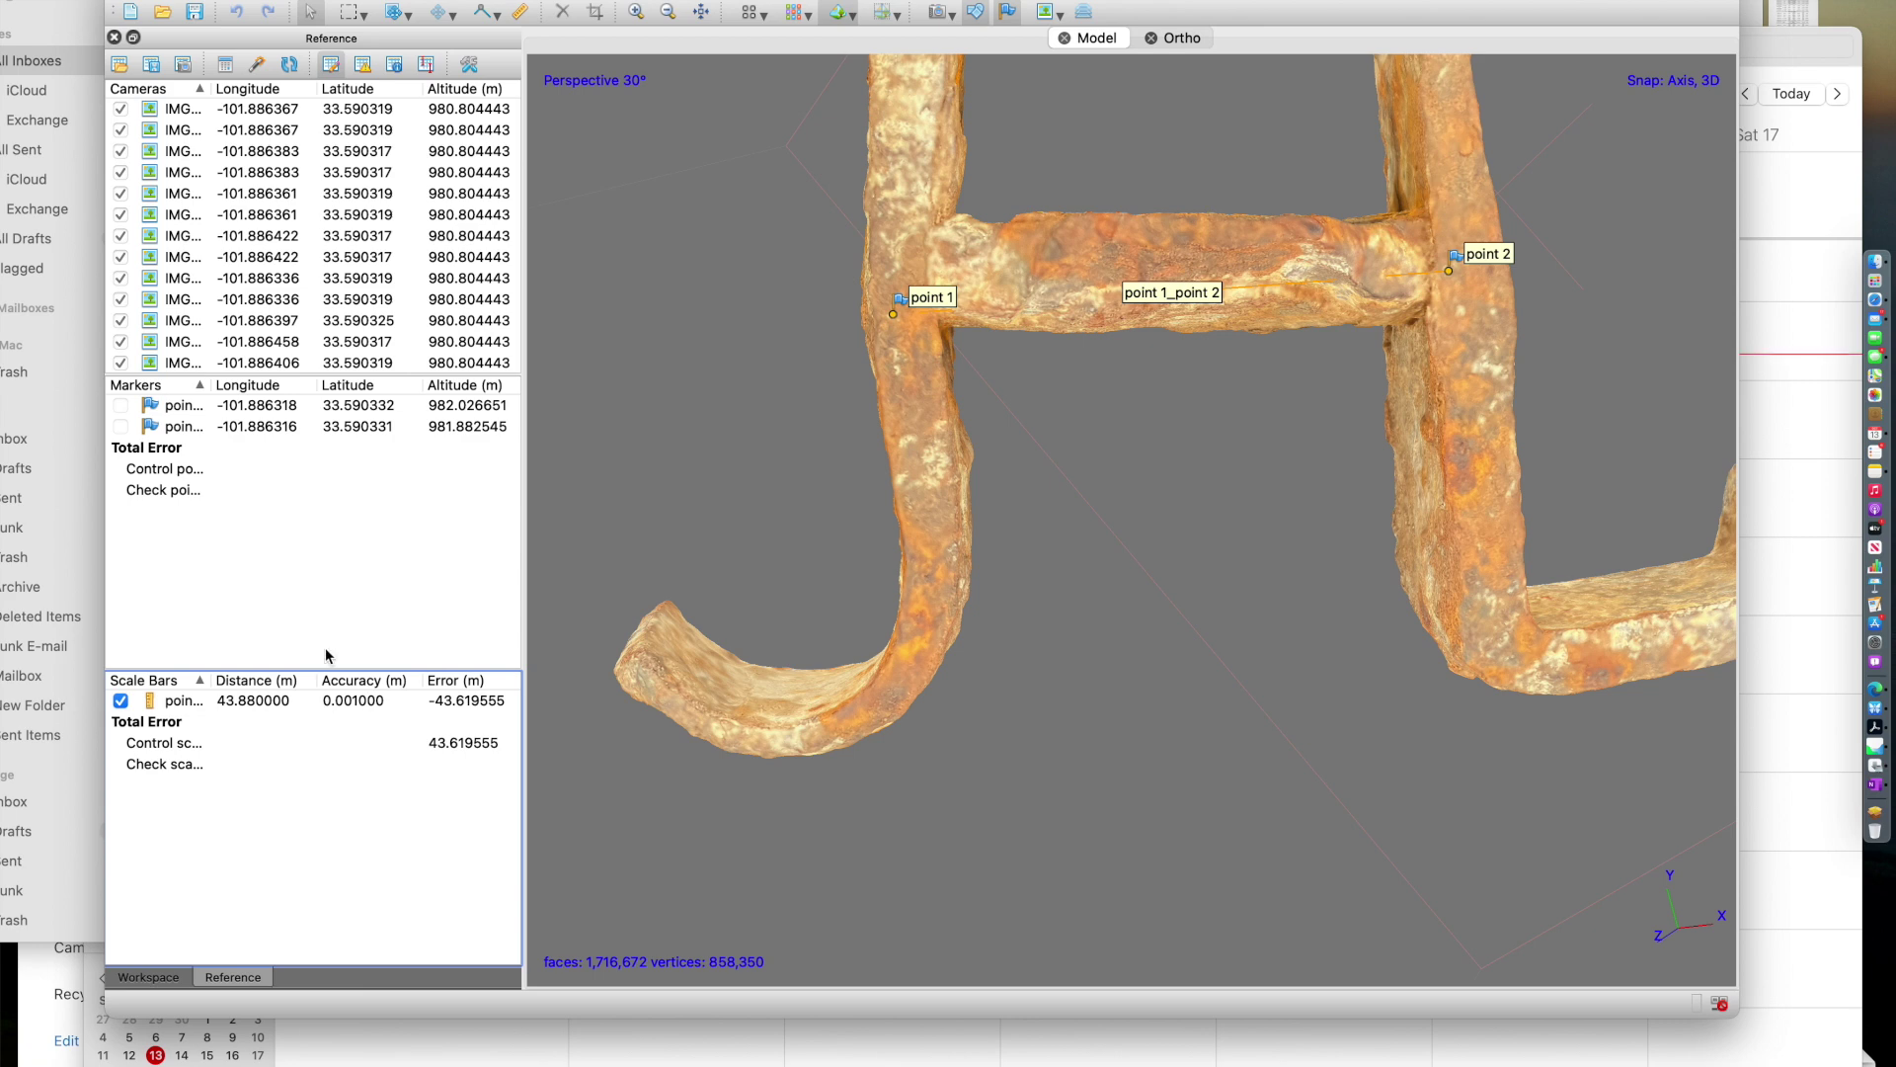
pyautogui.moveTo(1354, 297); pyautogui.dragTo(1254, 397)
pyautogui.scroll(-5, 1254, 397)
pyautogui.scroll(-1, 1254, 397)
pyautogui.moveTo(1250, 323); pyautogui.dragTo(1199, 523)
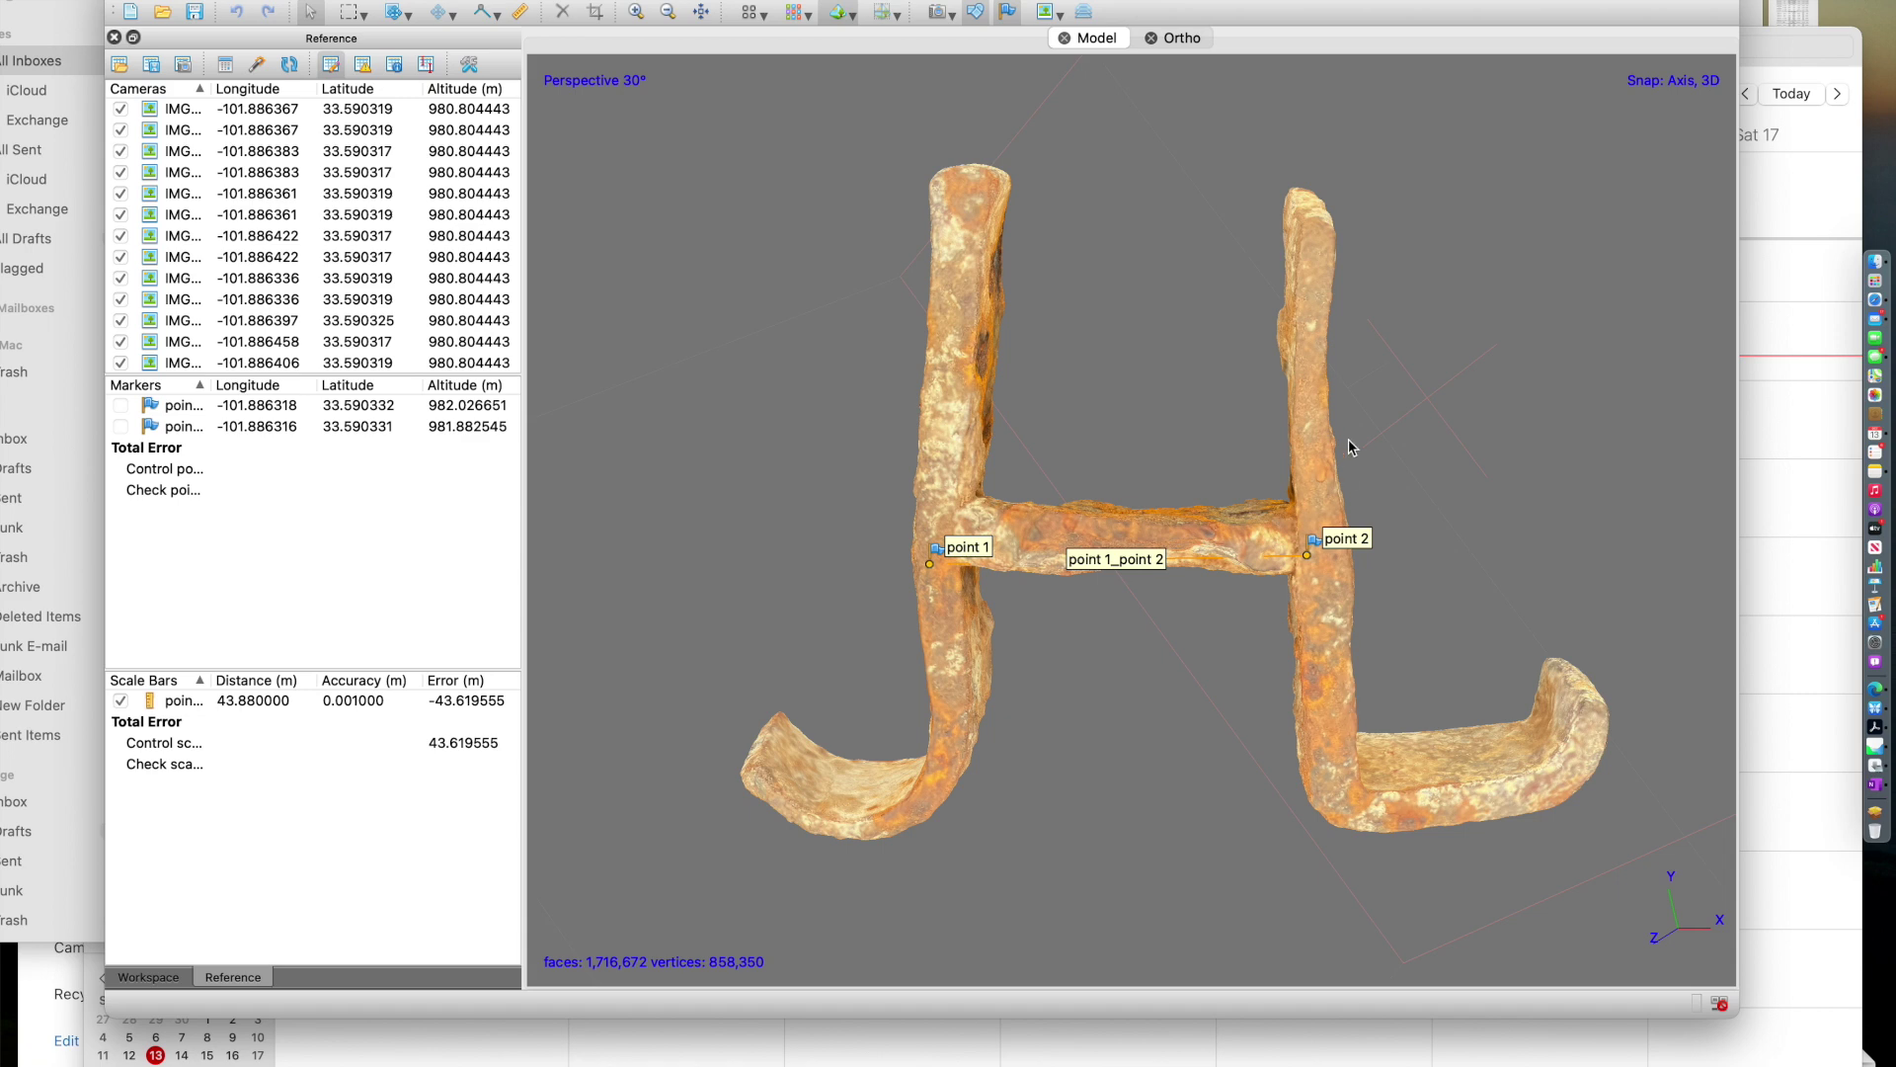
# Add marker point 3 high on the right post and point 4 on its lower part.
pyautogui.rightClick(1314, 334)
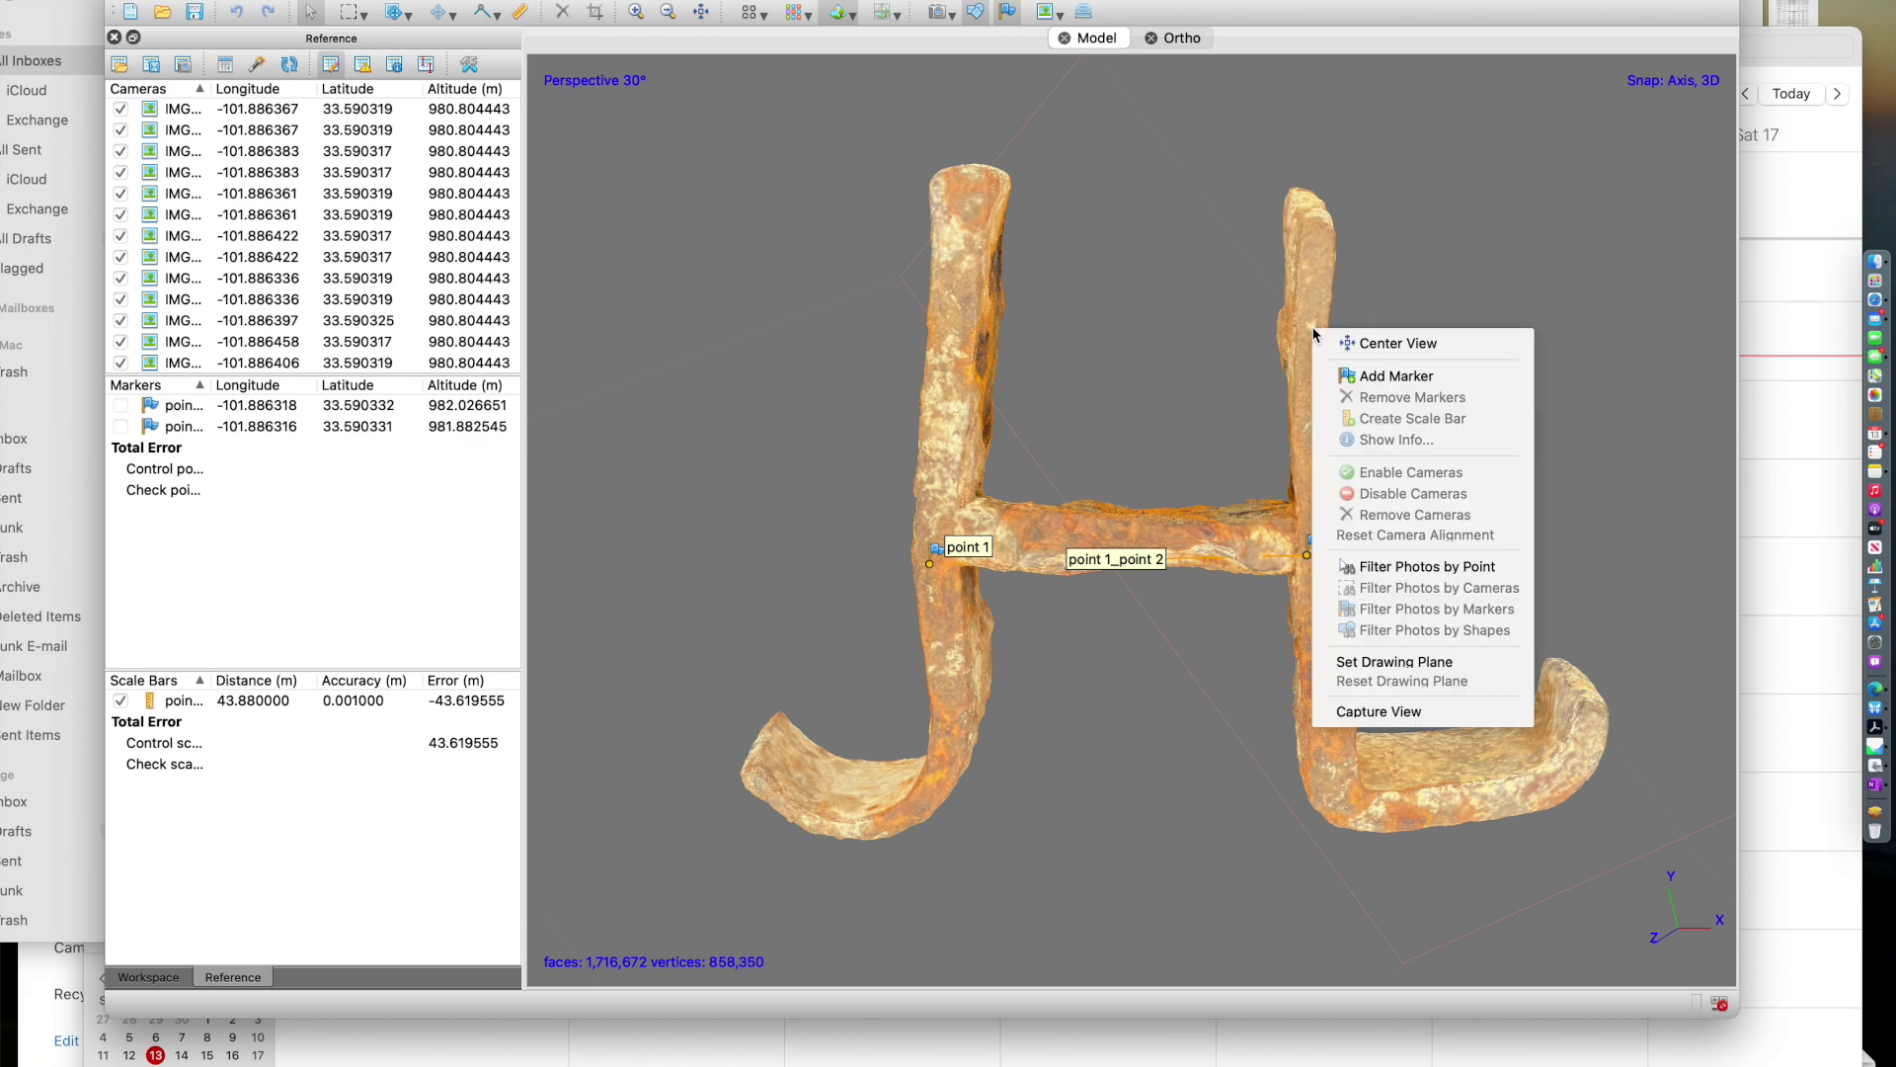
pyautogui.click(1341, 379)
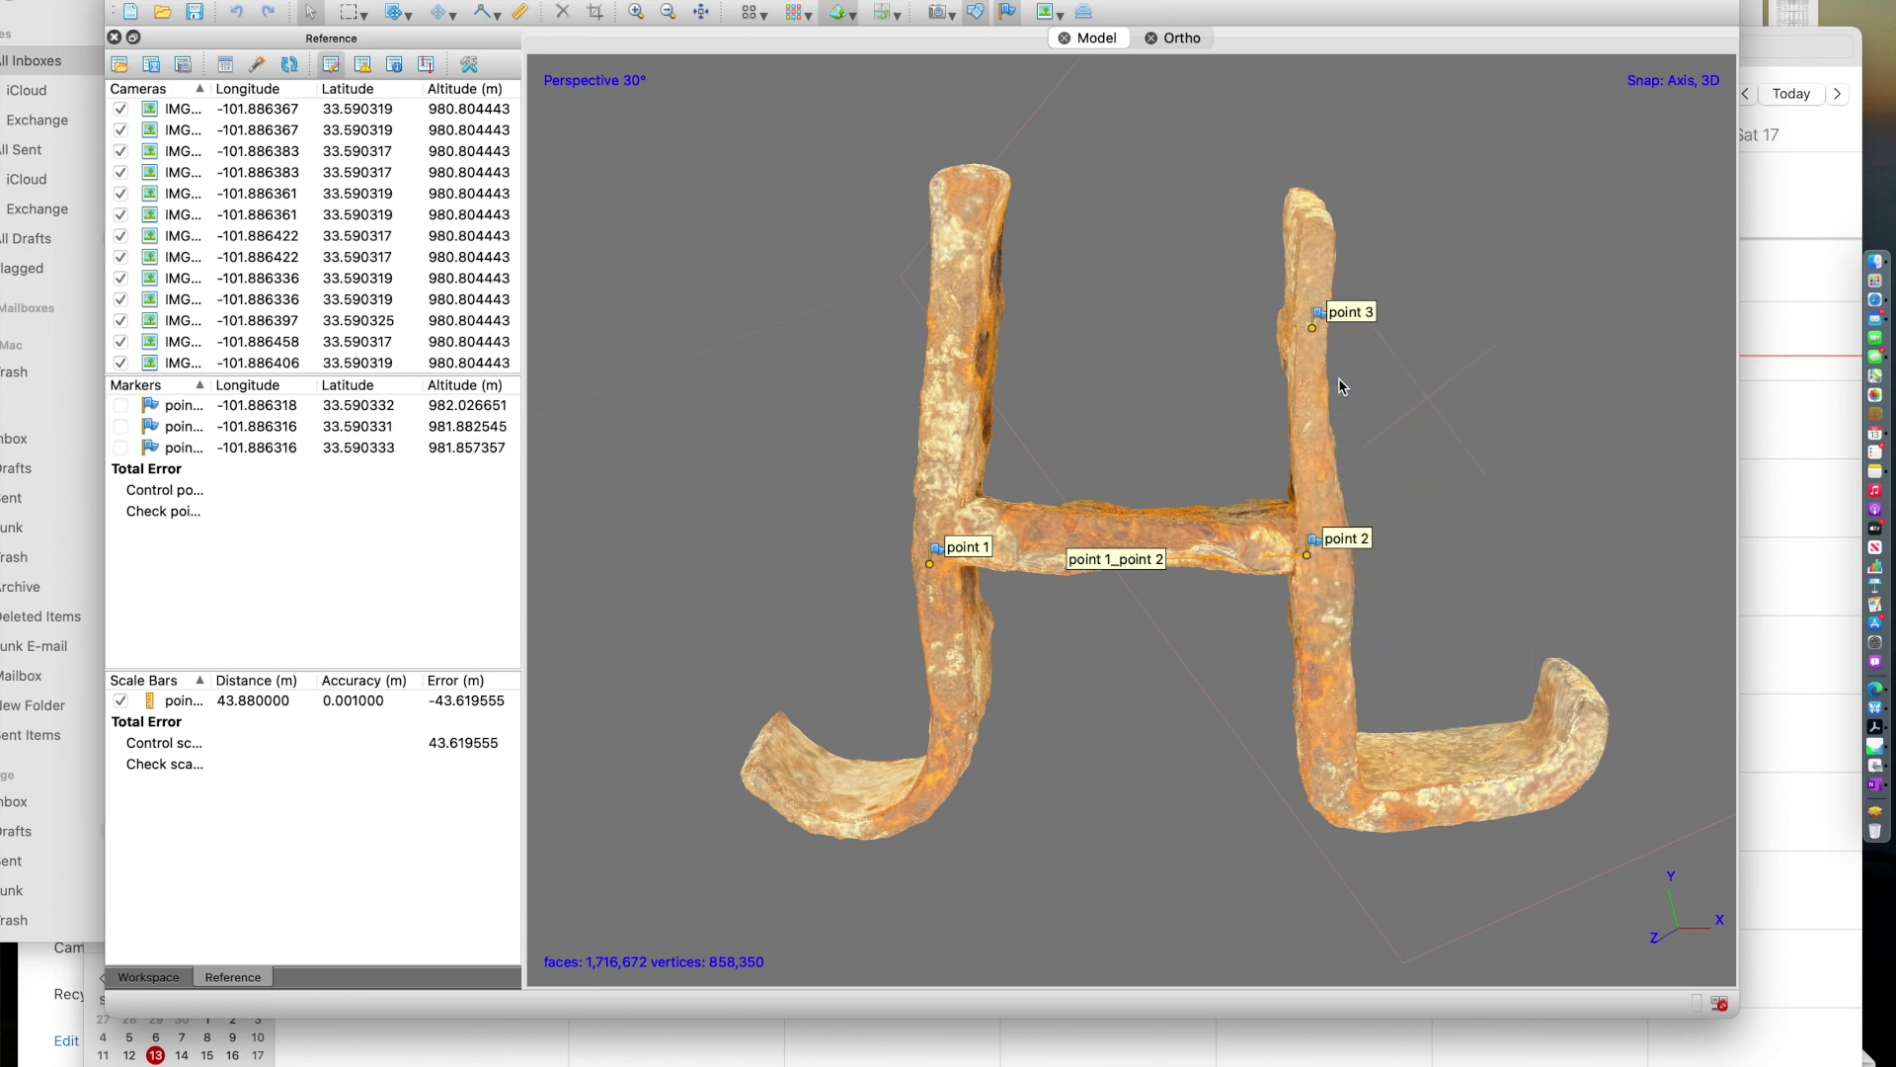
pyautogui.rightClick(1345, 711)
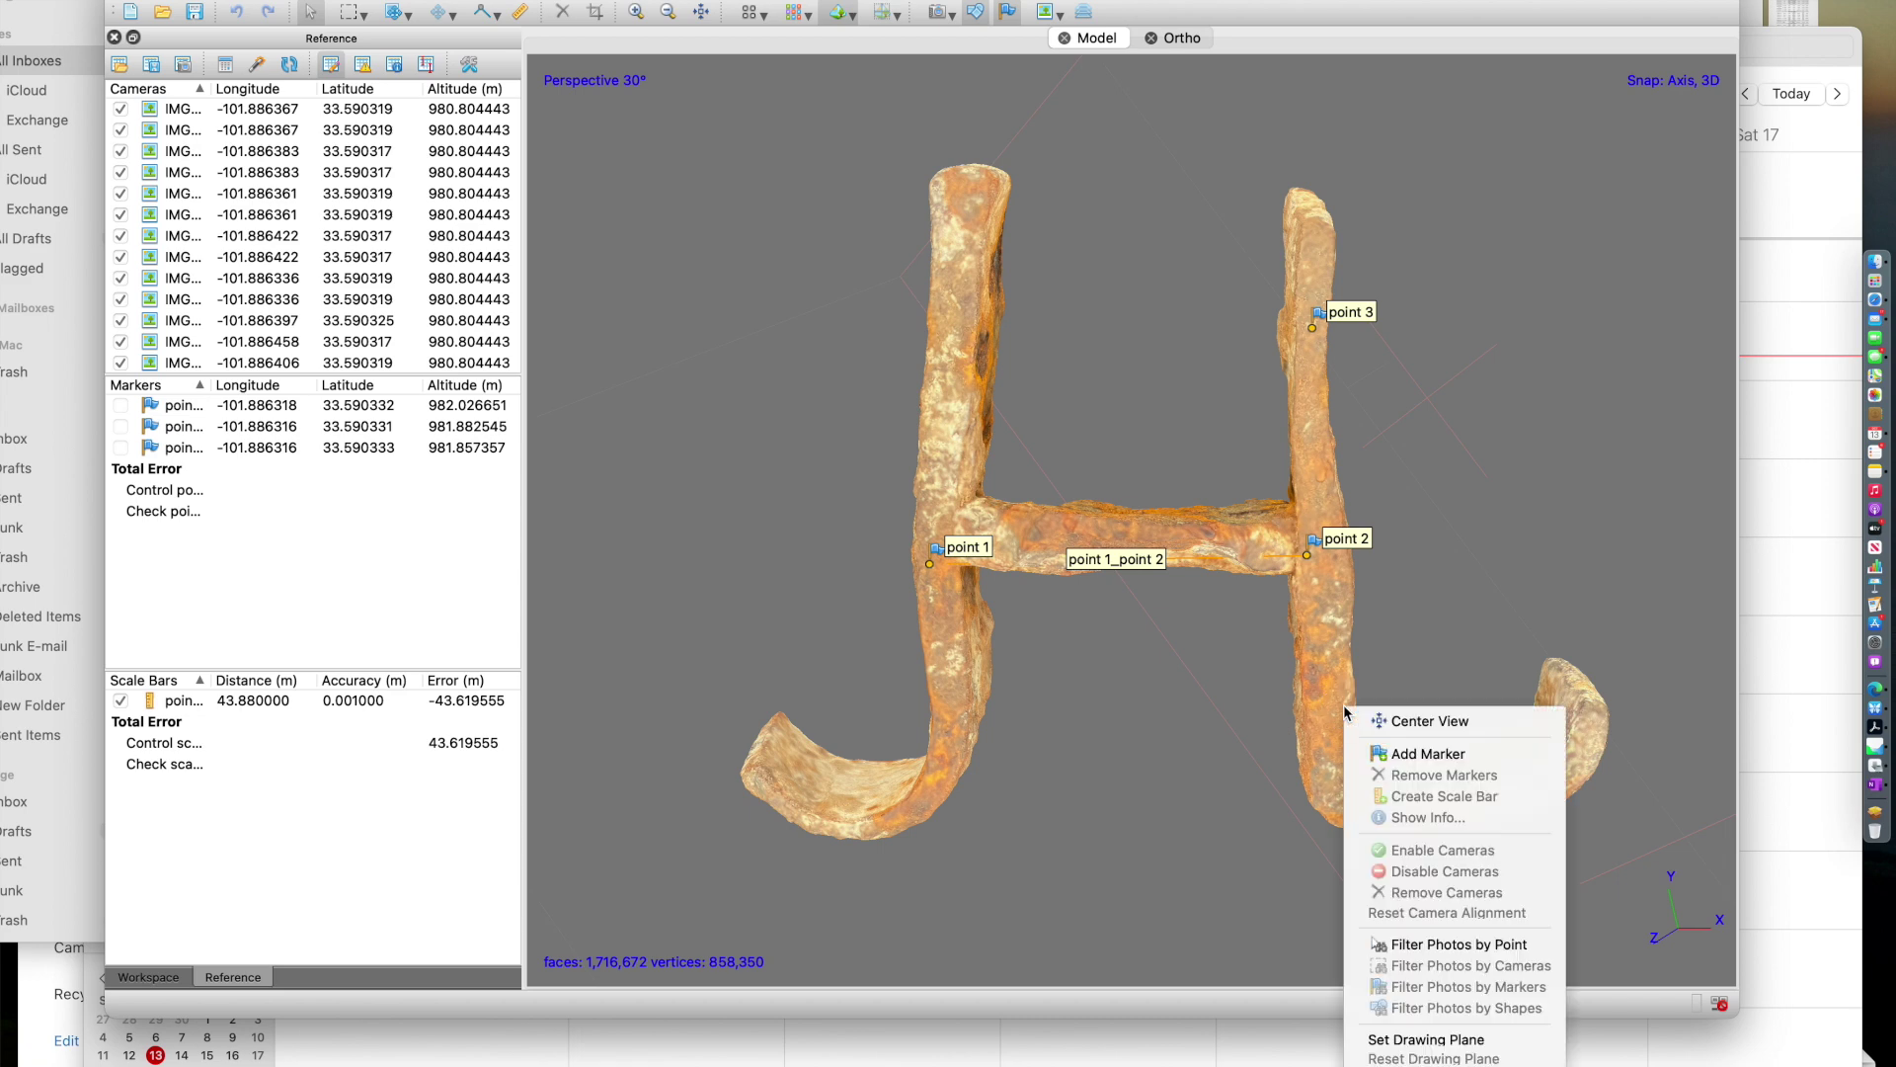
pyautogui.click(1384, 756)
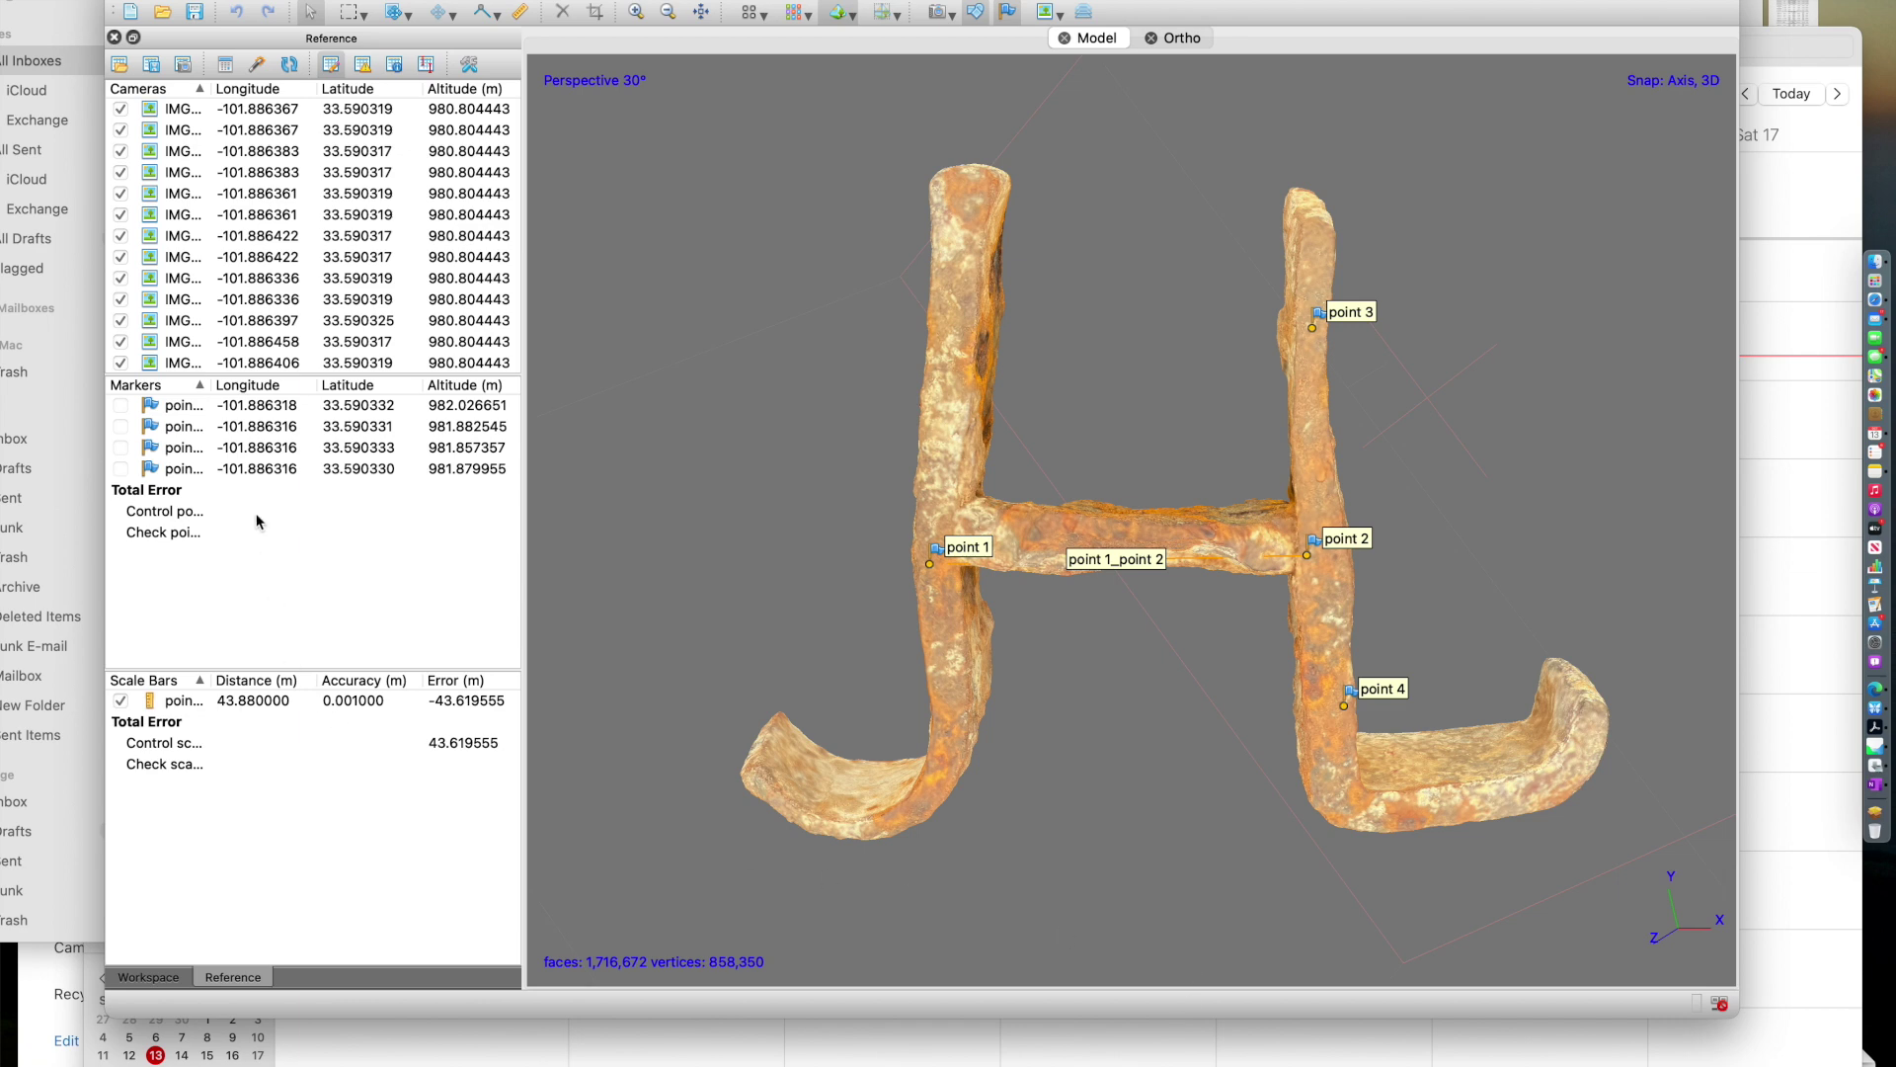
# Create a second scale bar from point 3 to point 4 with distance 45.81 m.
pyautogui.click(247, 450)
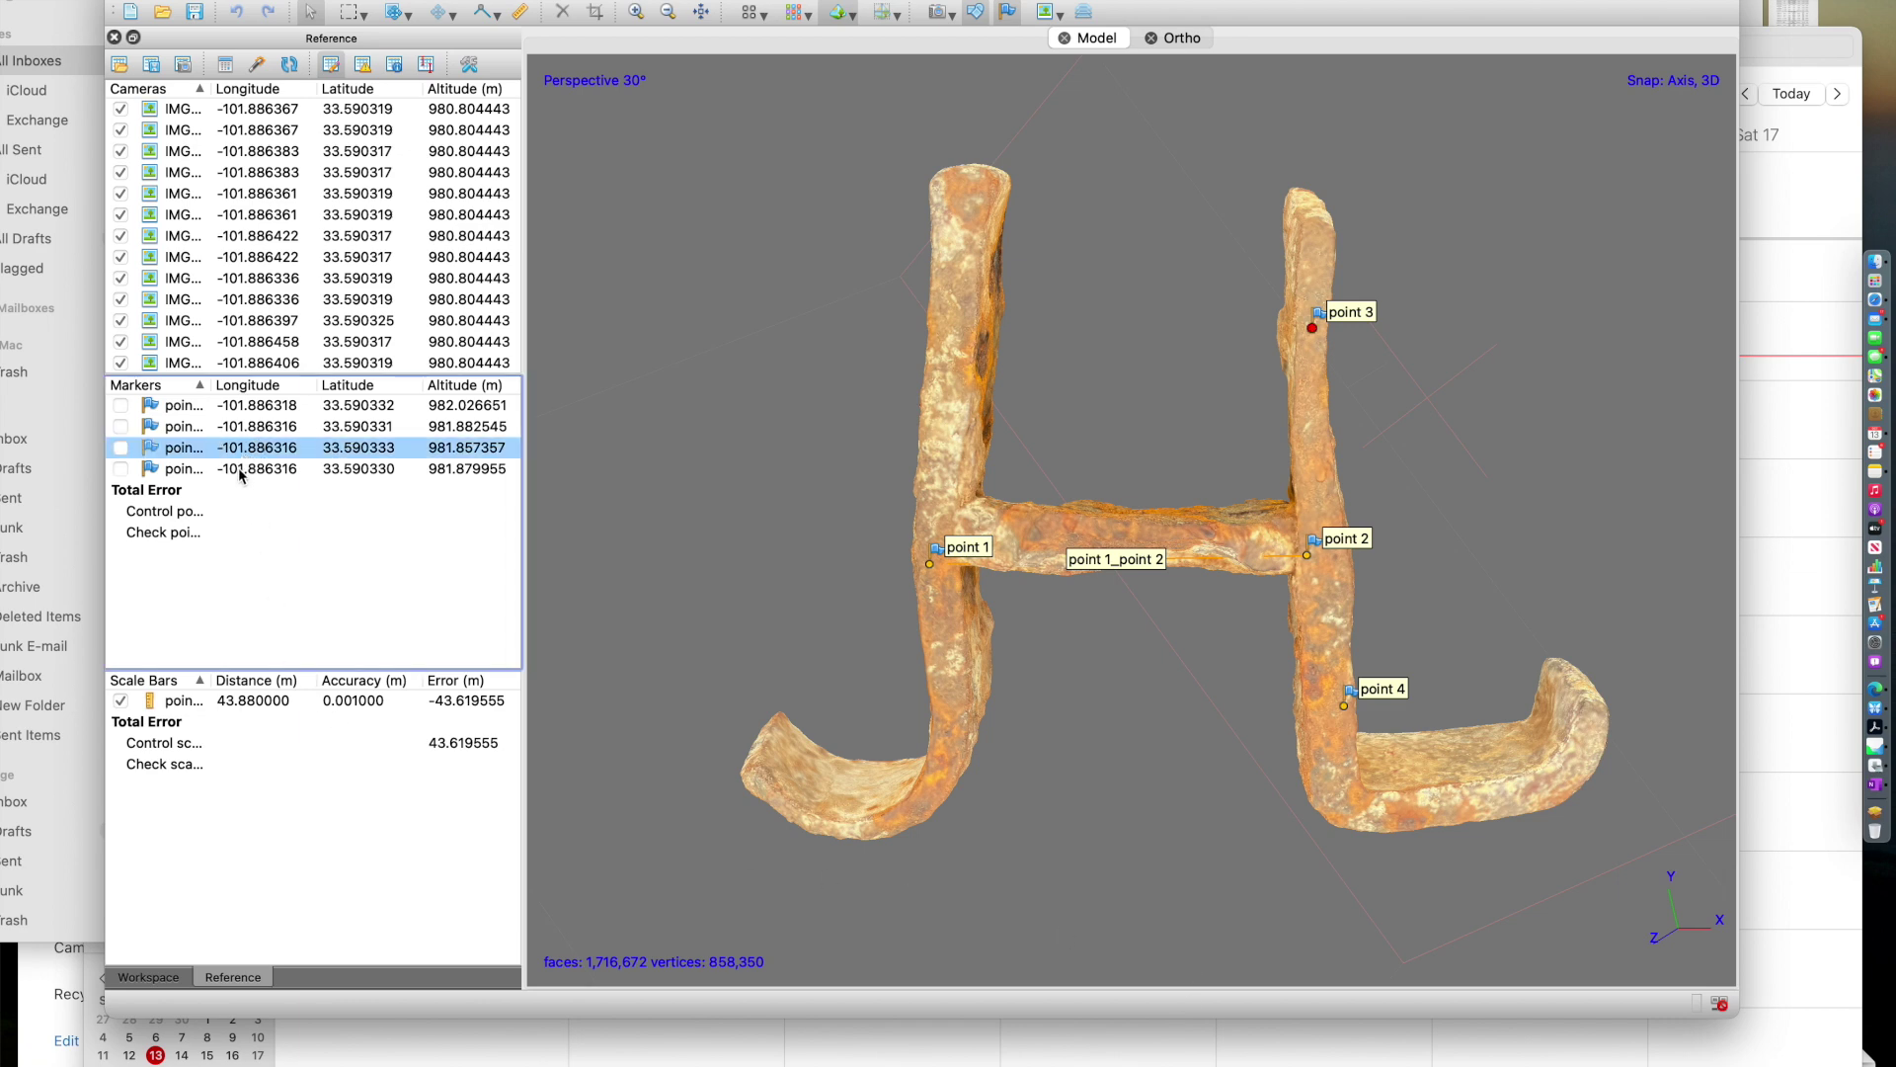
pyautogui.keyDown('shift'); pyautogui.click(241, 472); pyautogui.keyUp('shift')
pyautogui.rightClick(244, 462)
pyautogui.moveTo(275, 557)
pyautogui.click(296, 493)
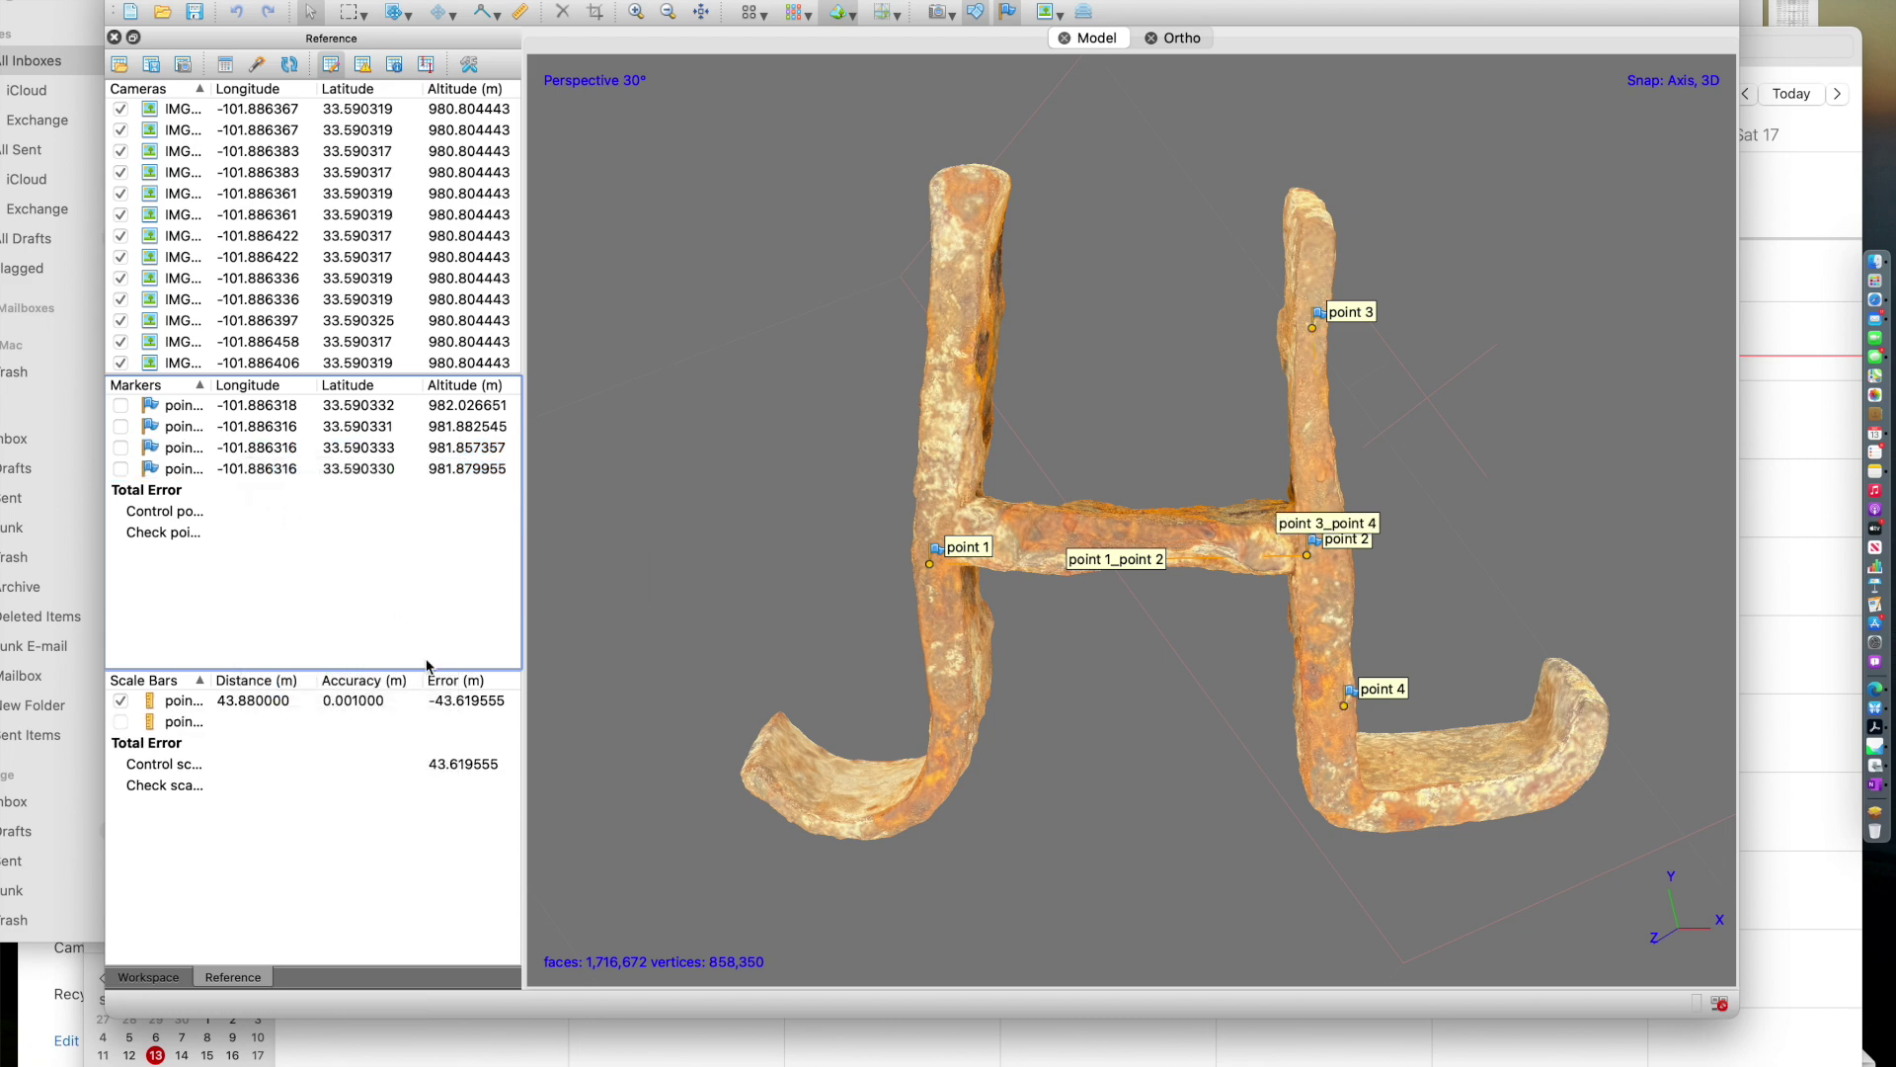
pyautogui.doubleClick(253, 721)
pyautogui.write('45.81')
pyautogui.press('Return')
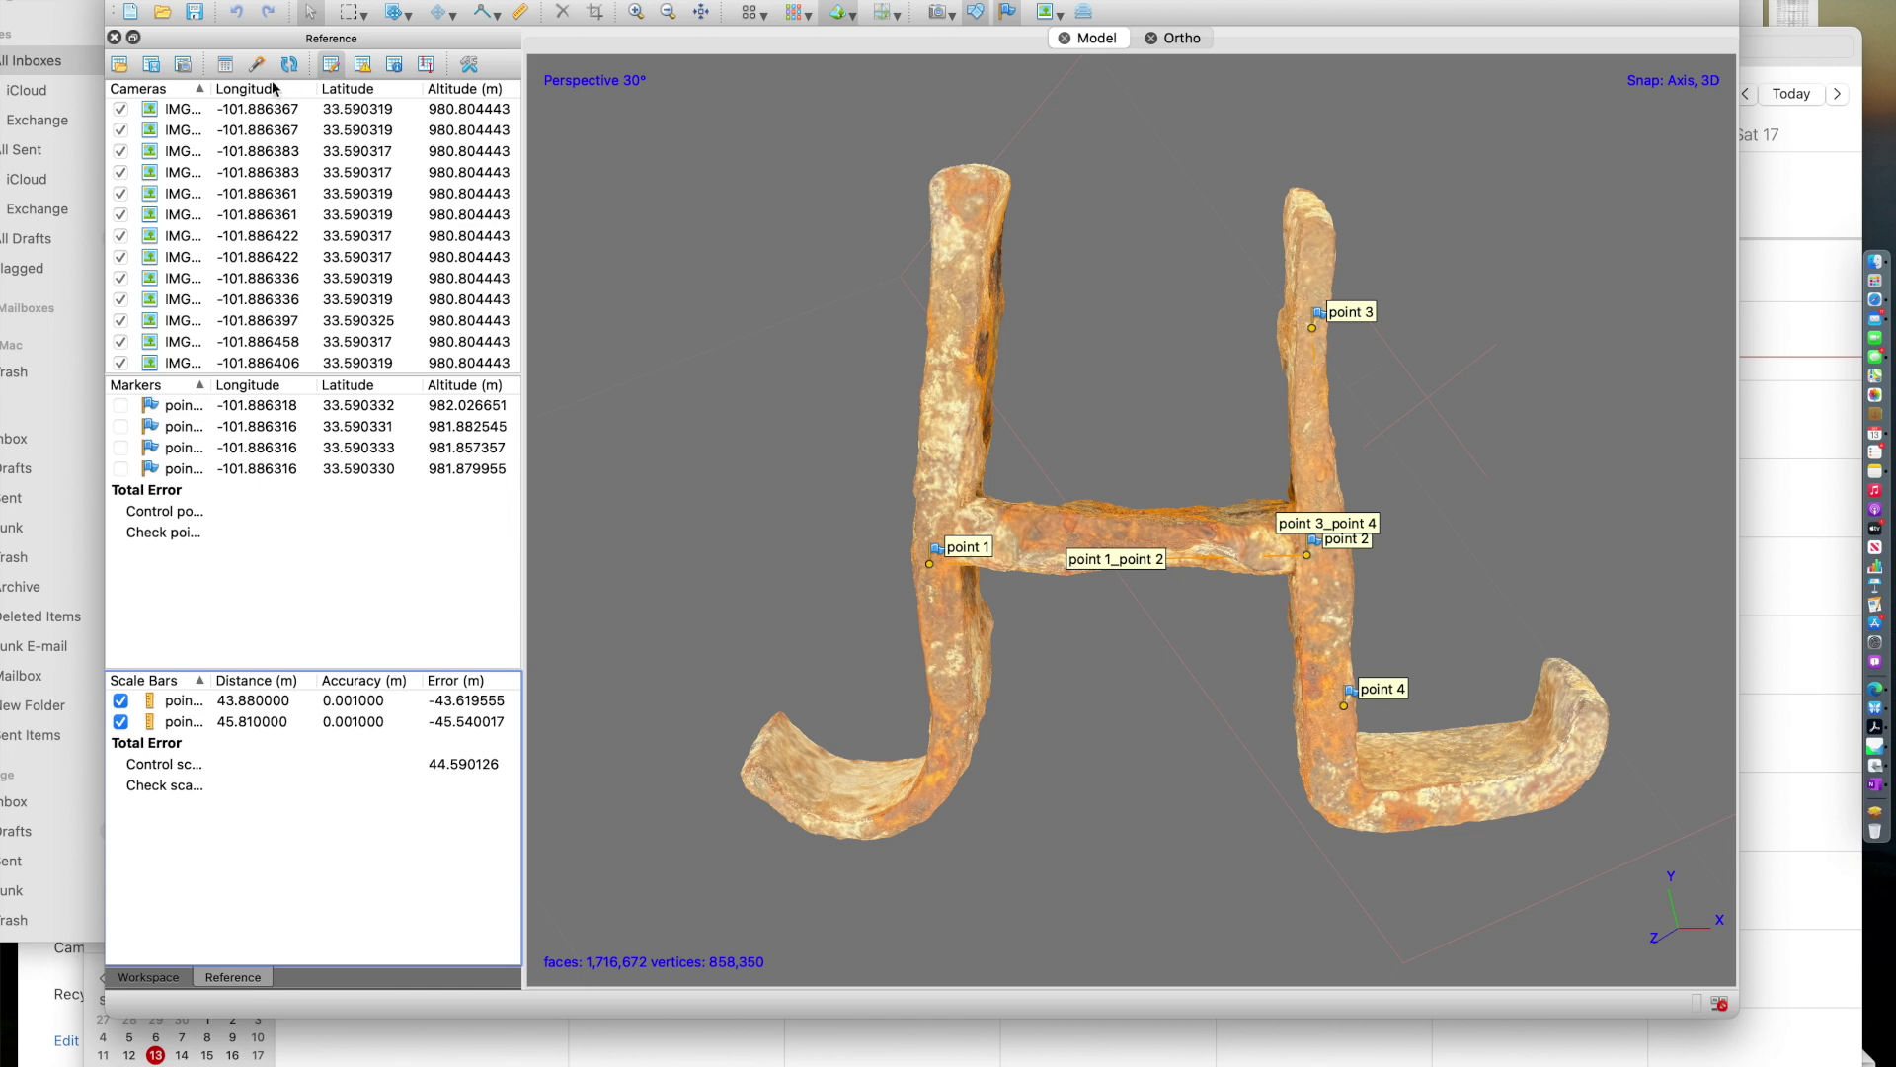
# Update the reference scaling, giving scale bar errors of 0.147778 and -0.169919 m.
pyautogui.click(470, 65)
pyautogui.click(956, 753)
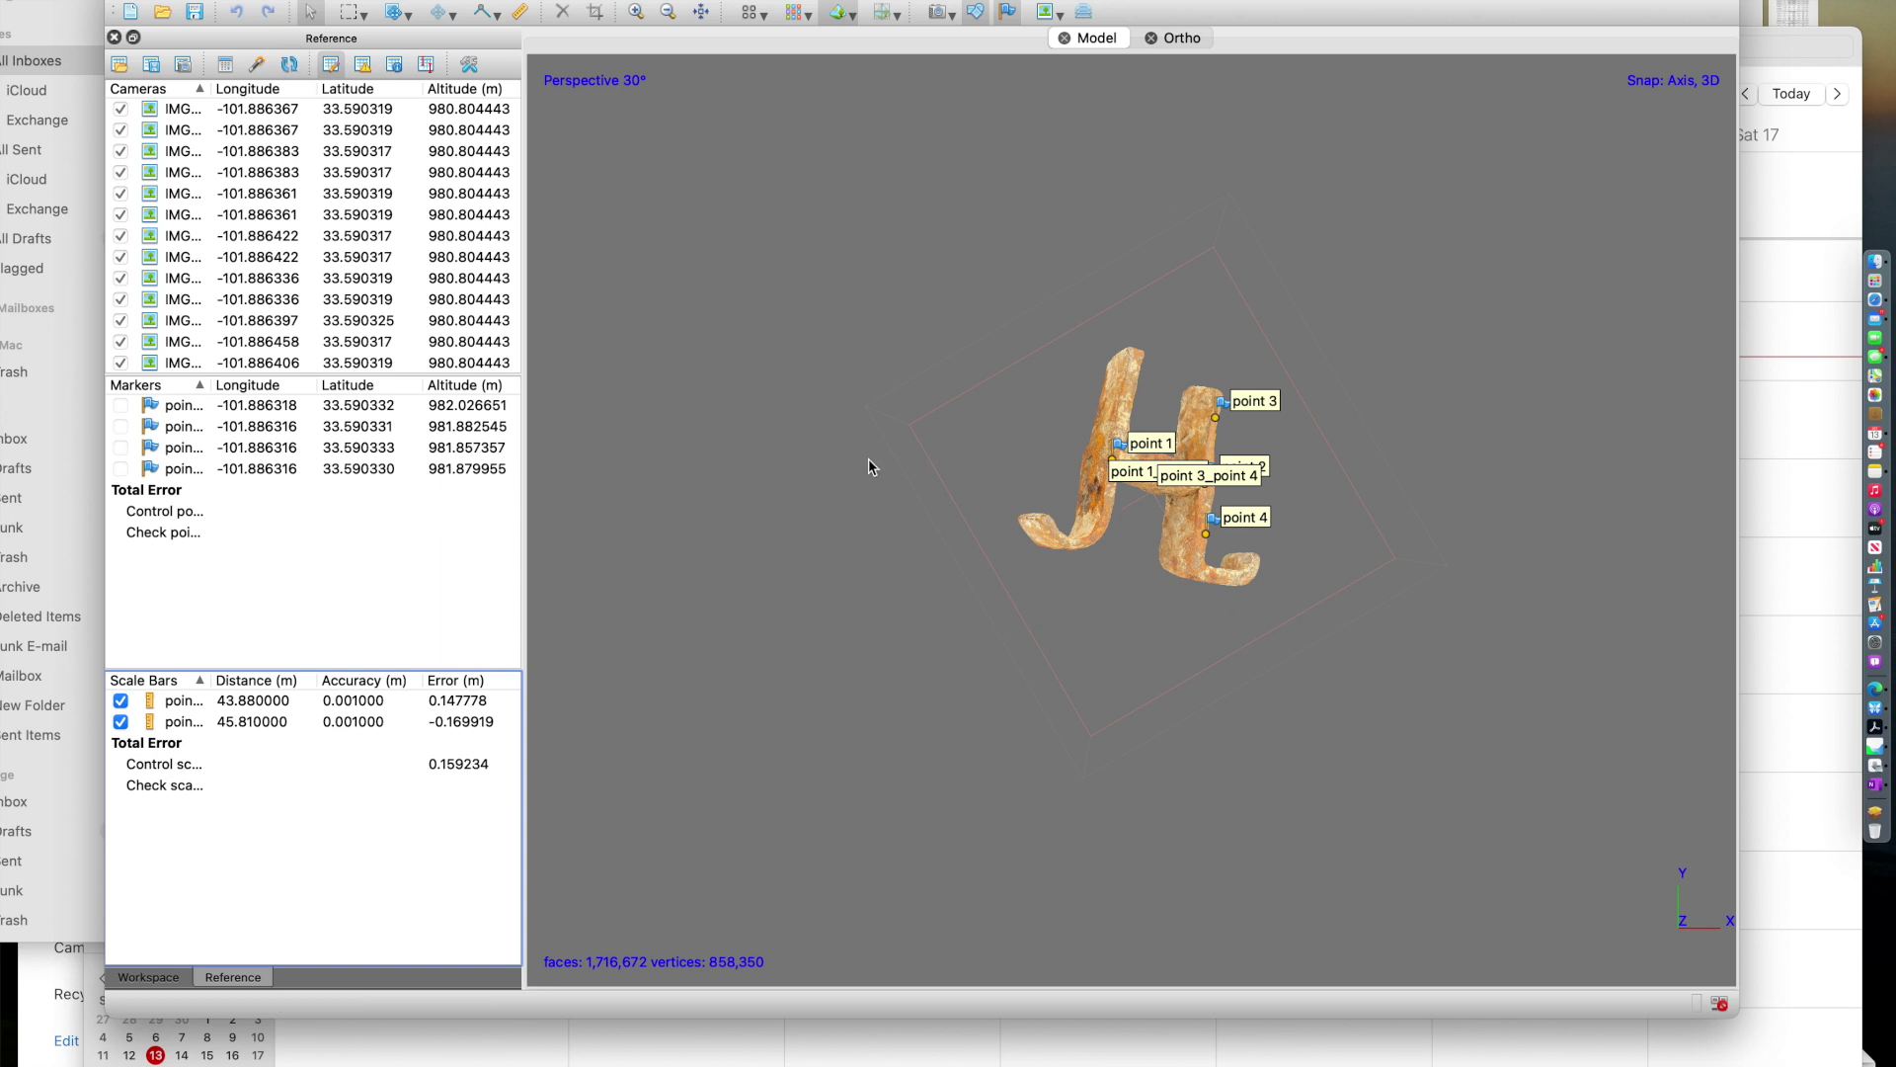
pyautogui.scroll(4, 1209, 484)
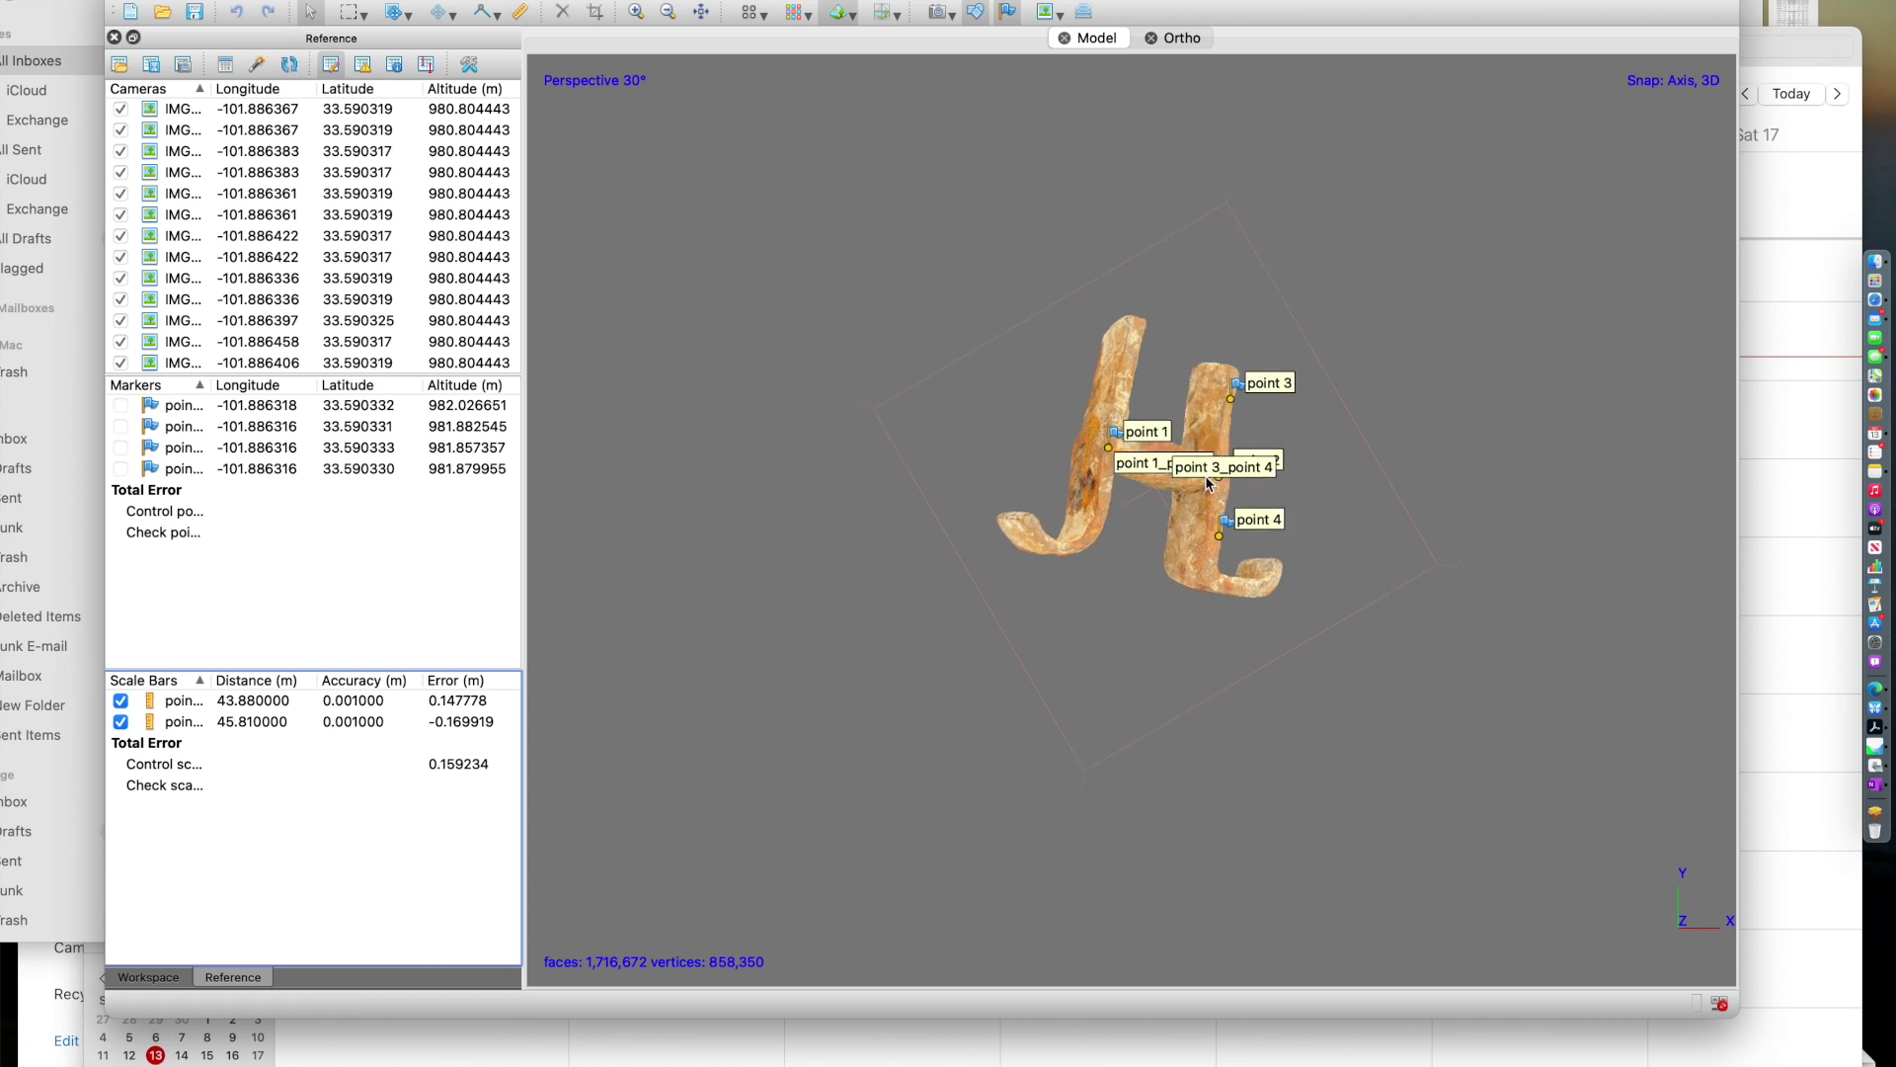
pyautogui.scroll(5, 1209, 484)
pyautogui.moveTo(1208, 482)
pyautogui.mouseDown()
pyautogui.moveTo(1247, 455)
pyautogui.moveTo(1215, 458)
pyautogui.mouseUp()
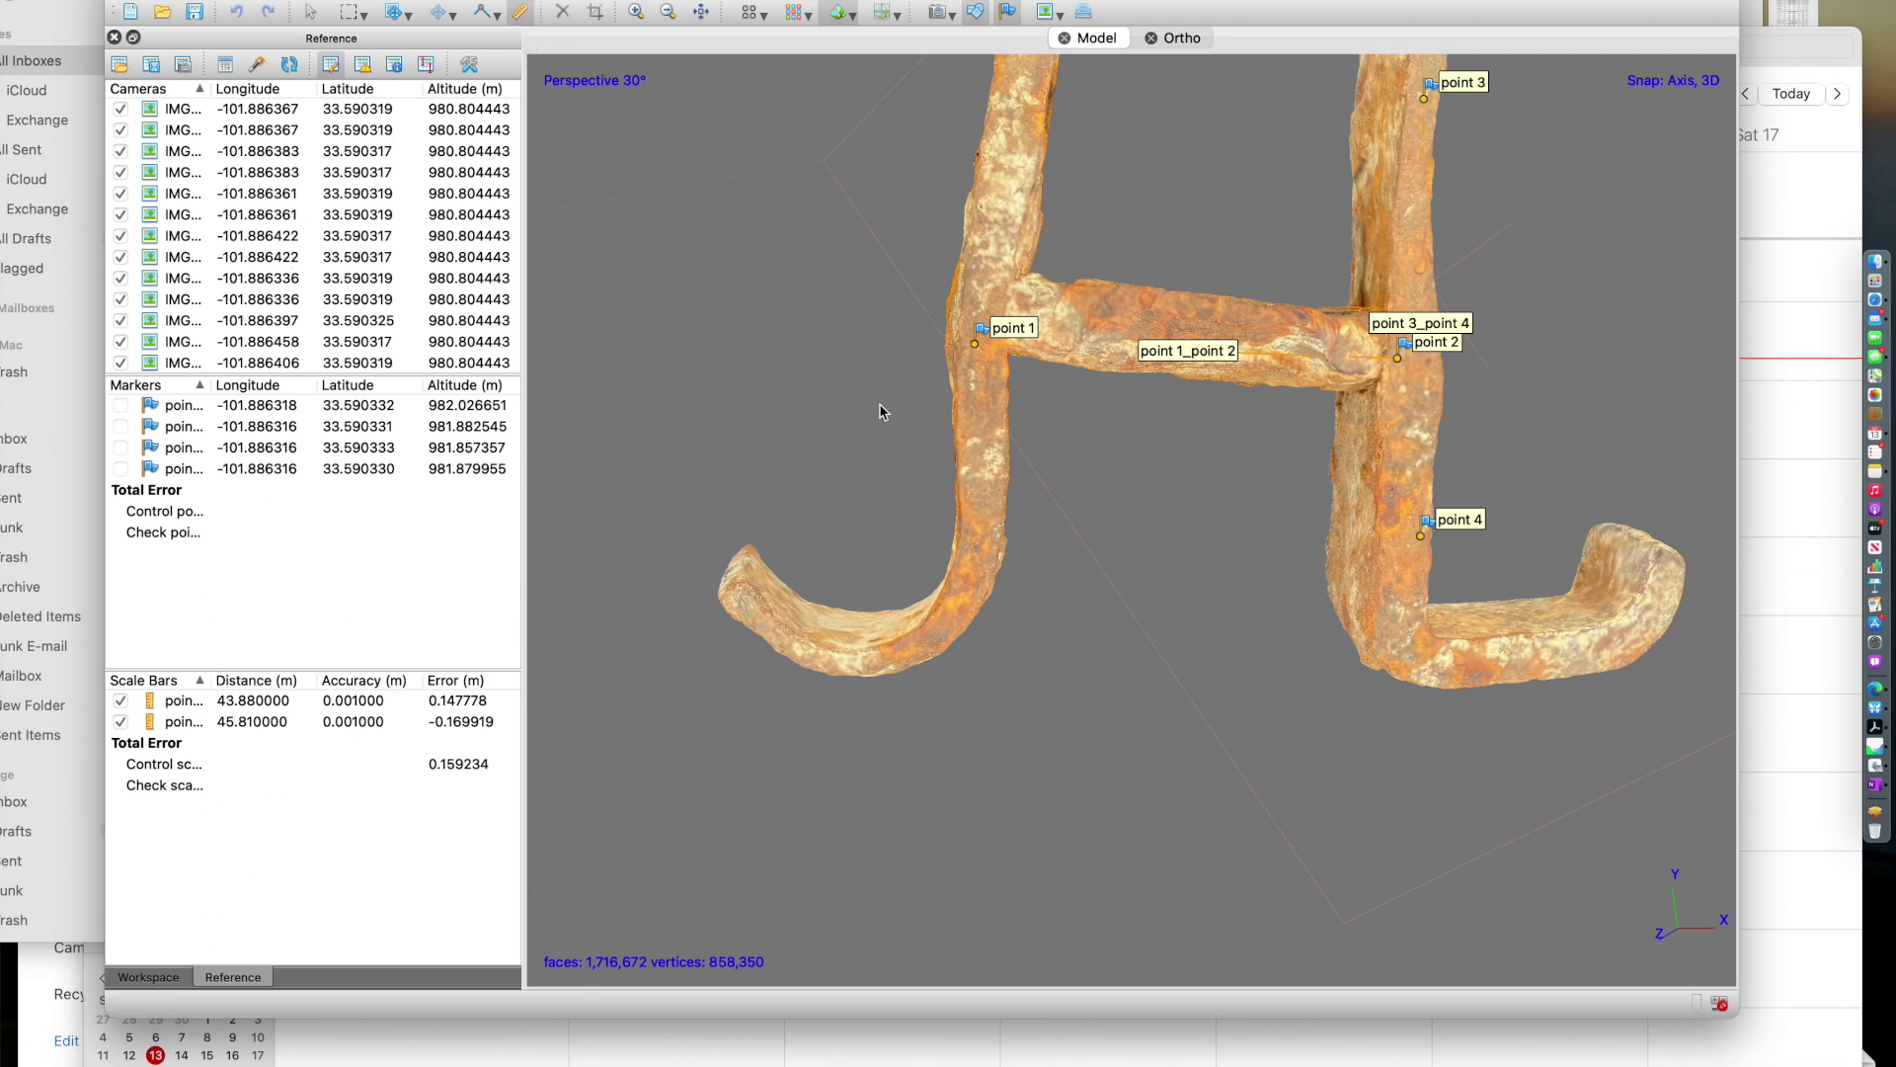
# Measure with the Ruler from the left post to the right leg, reading 48.3 m.
pyautogui.click(974, 442)
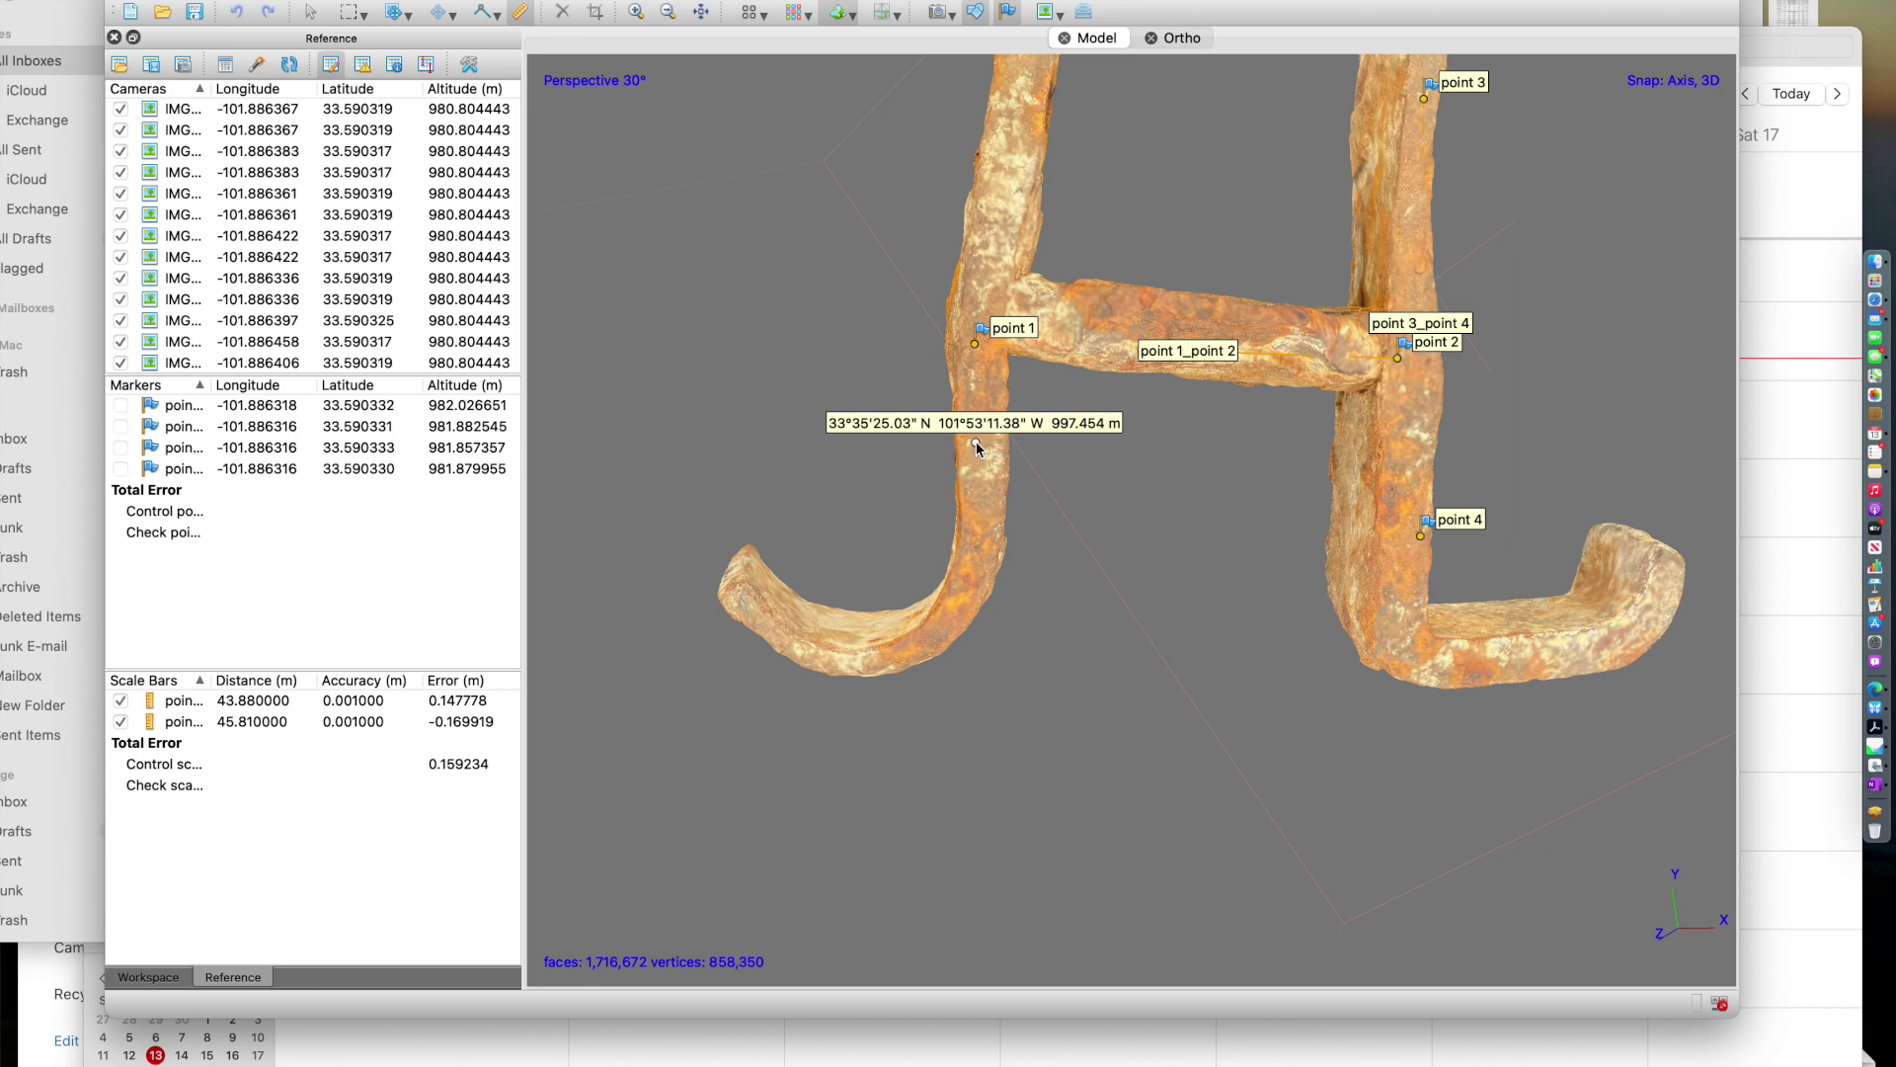
pyautogui.click(1396, 592)
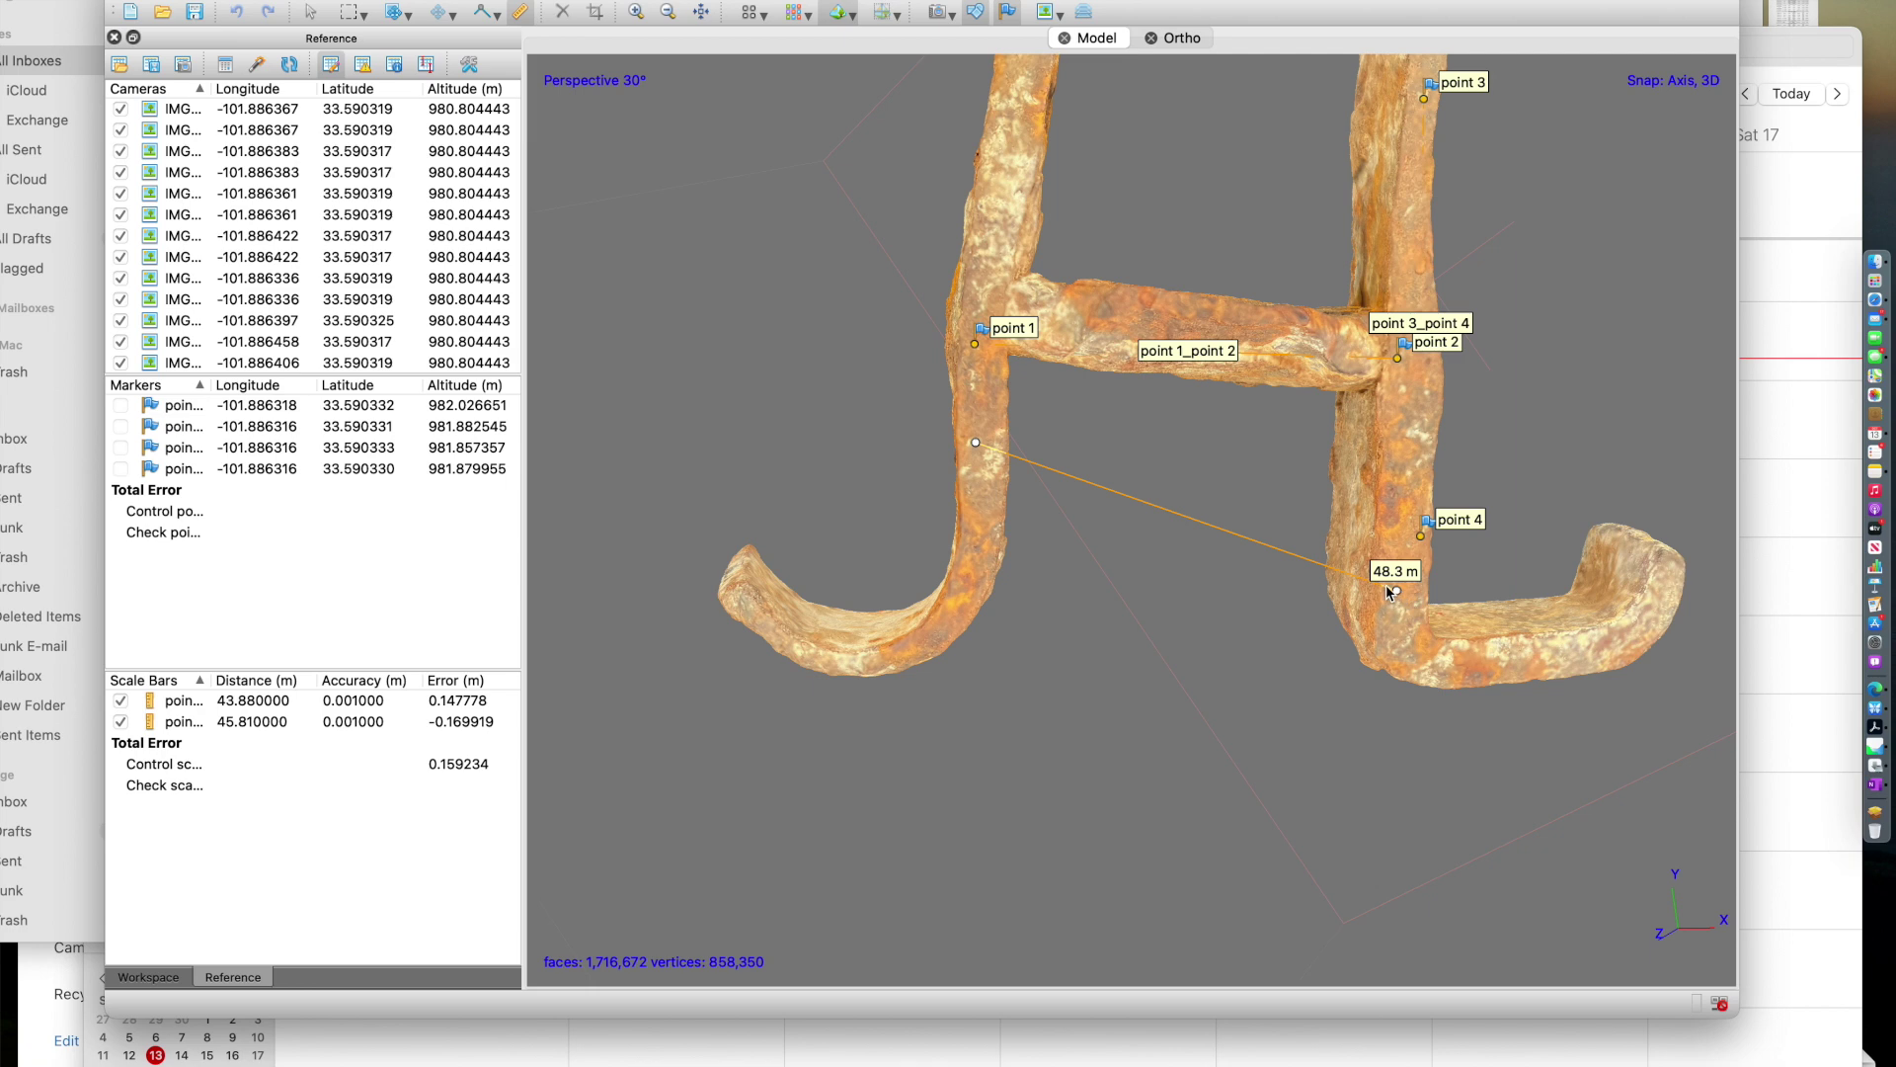